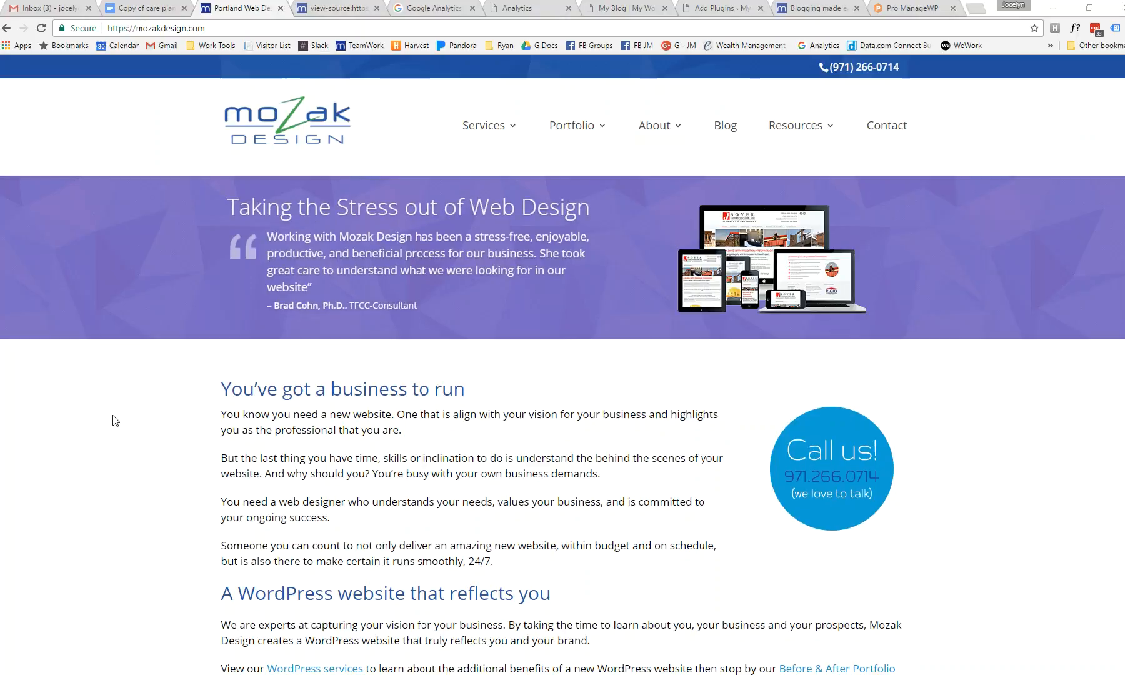
- View the mozakdesign.com home page source from the page's right-click menu
right_click(113, 416)
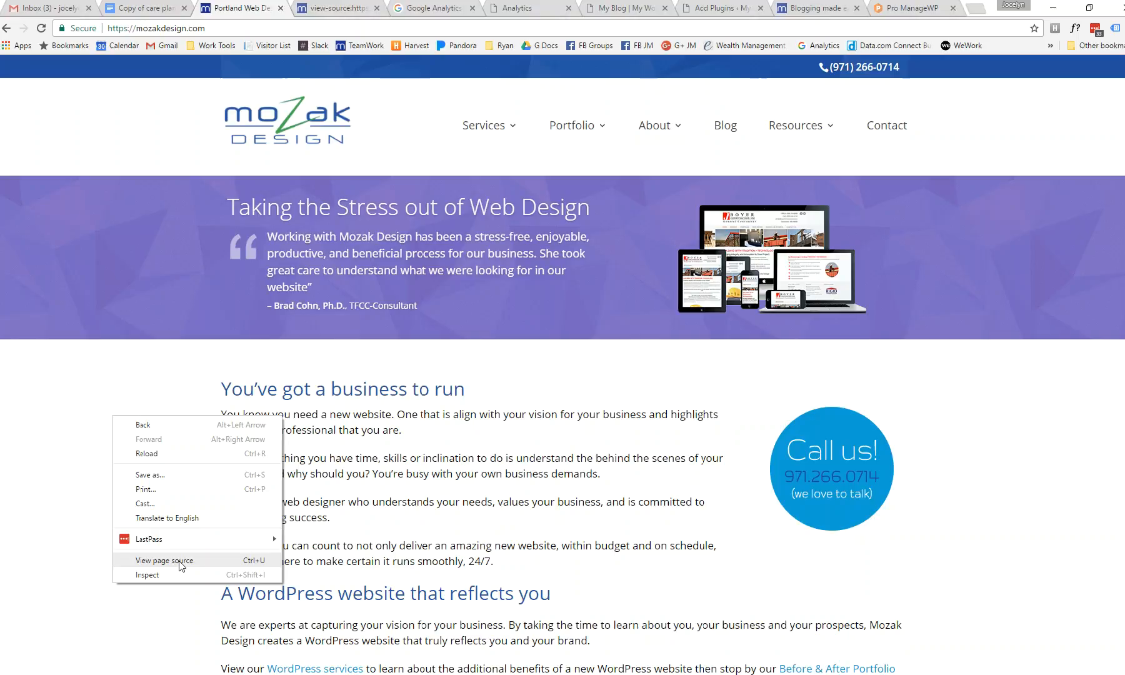
click(351, 5)
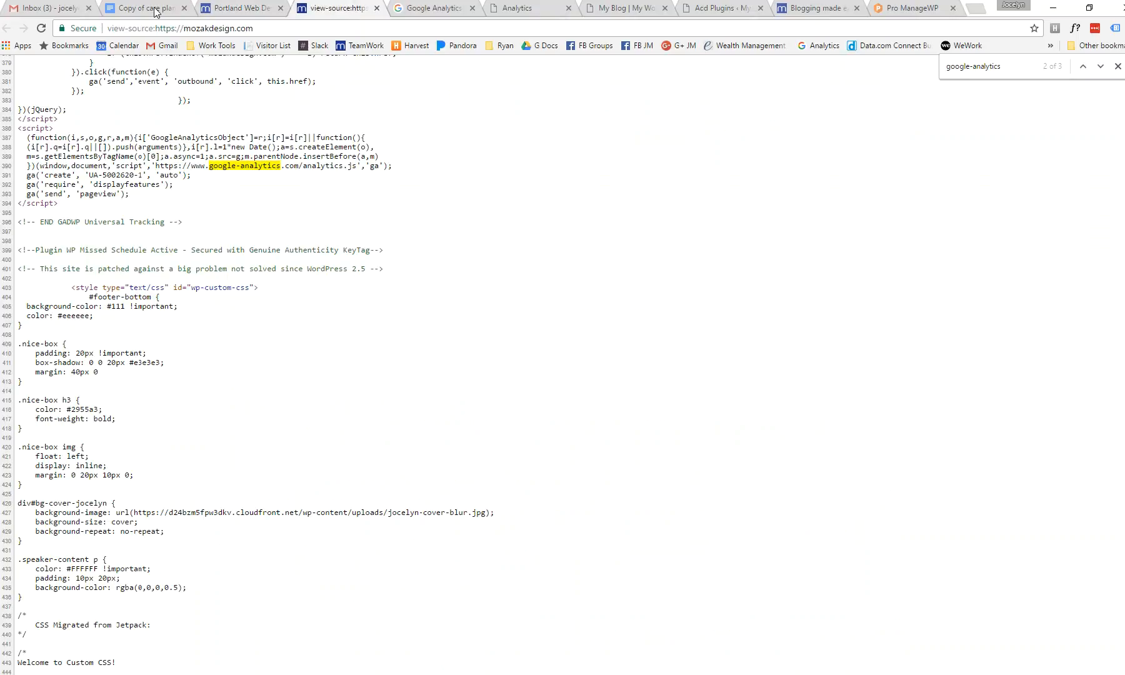
- Highlight the view-source: prefix in the address bar
drag(111, 29, 147, 29)
click(113, 28)
double_click(150, 28)
click(155, 29)
- Highlight the google-analytics script reference and the tracking ID on line 391, then bring up Google Analytics
double_click(224, 165)
double_click(242, 169)
click(242, 196)
double_click(93, 175)
double_click(108, 176)
click(410, 10)
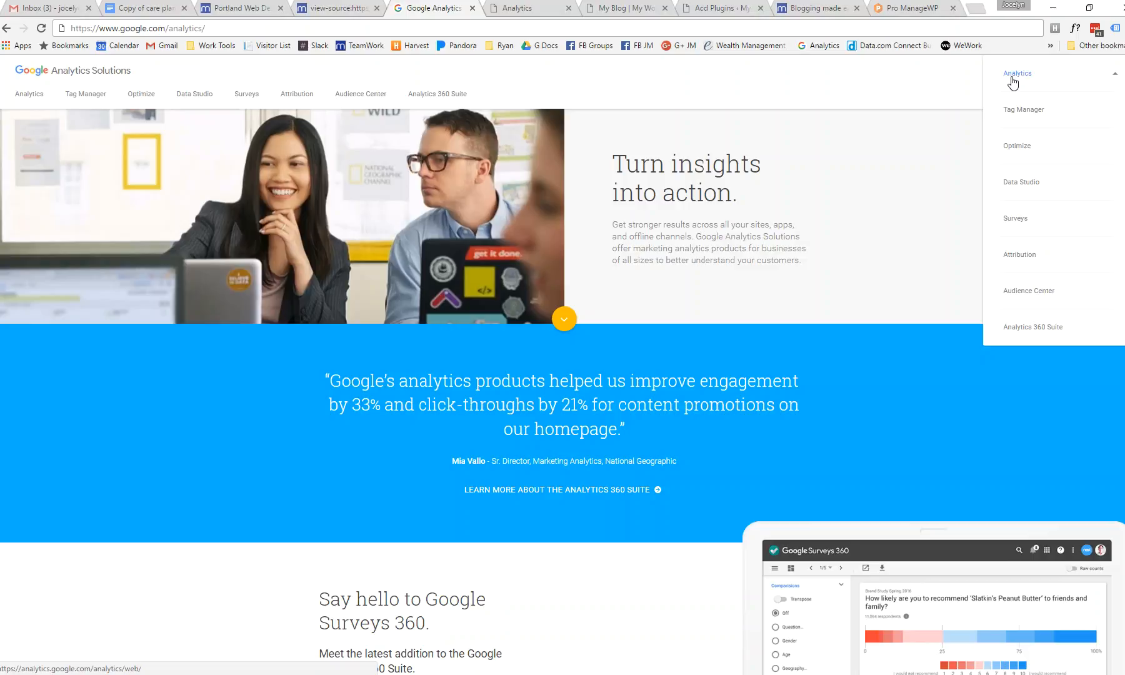
- Sign up from the Google Analytics page to reach the New Account form
click(535, 10)
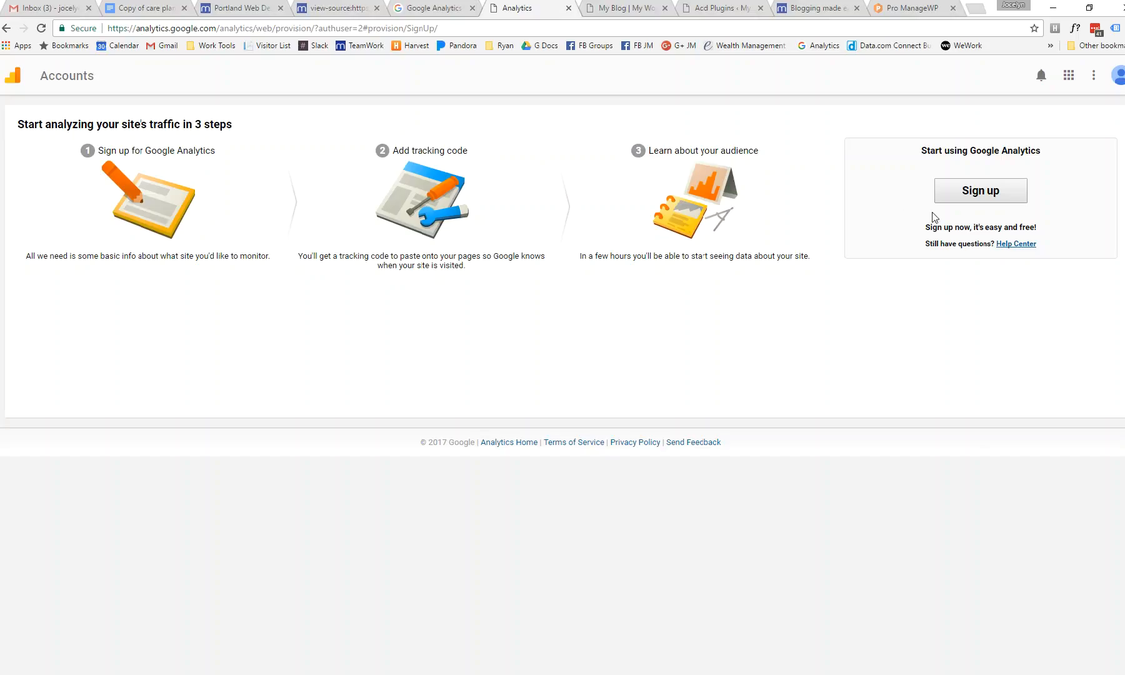
click(978, 189)
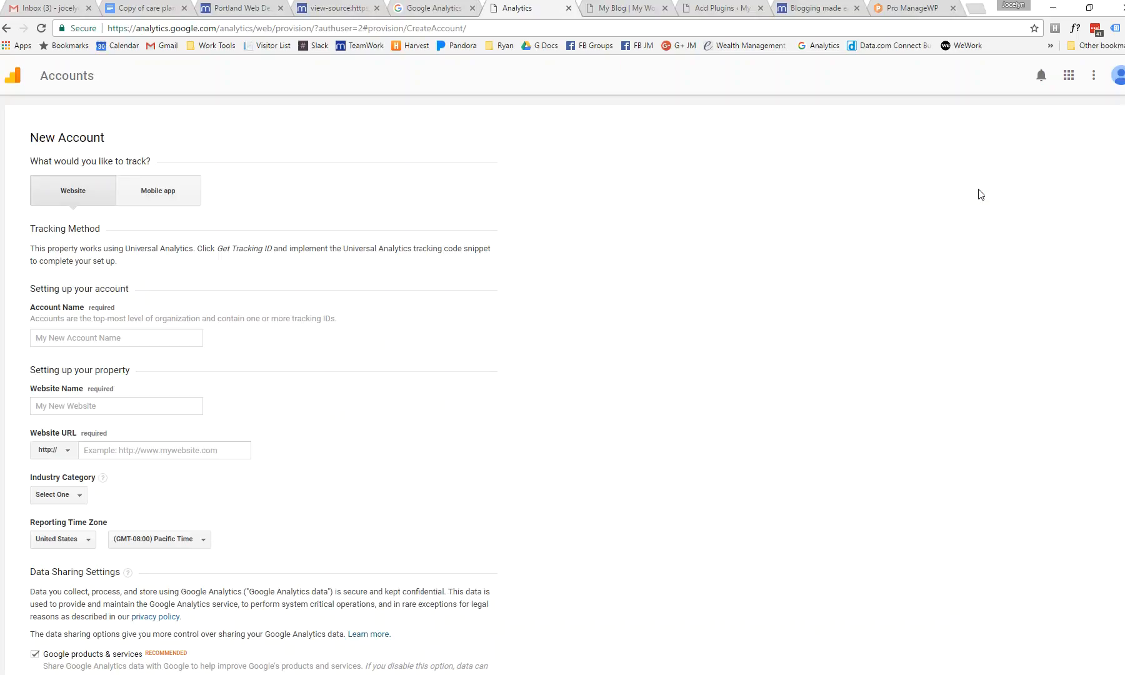
click(142, 331)
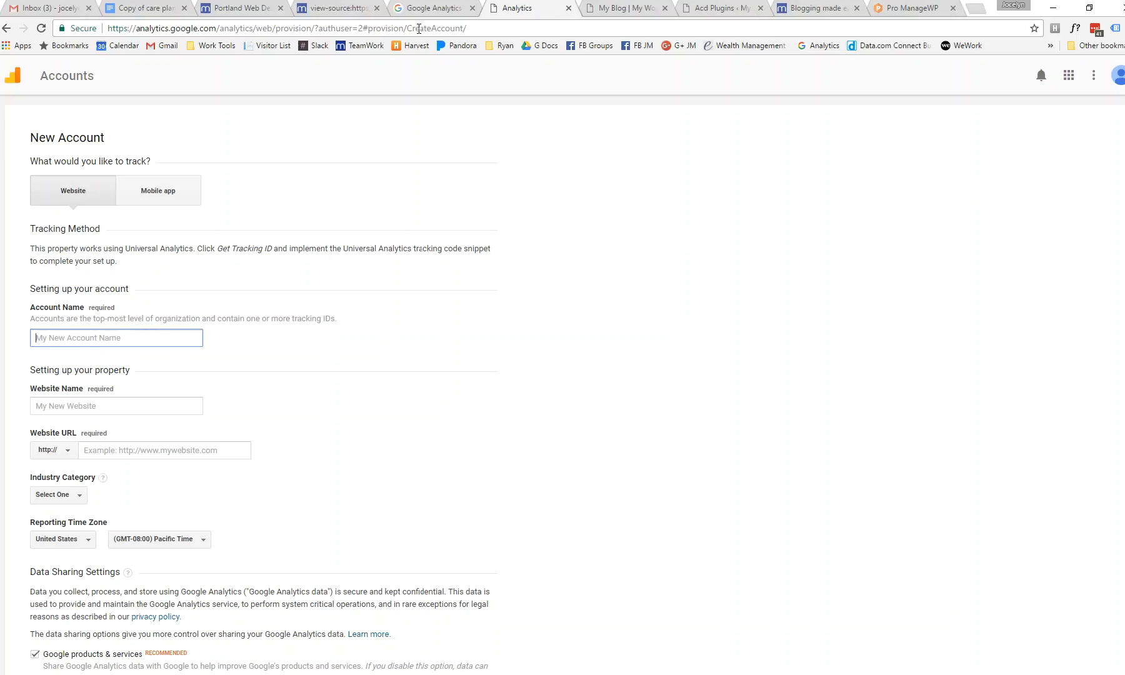
key(ctrl+Tab)
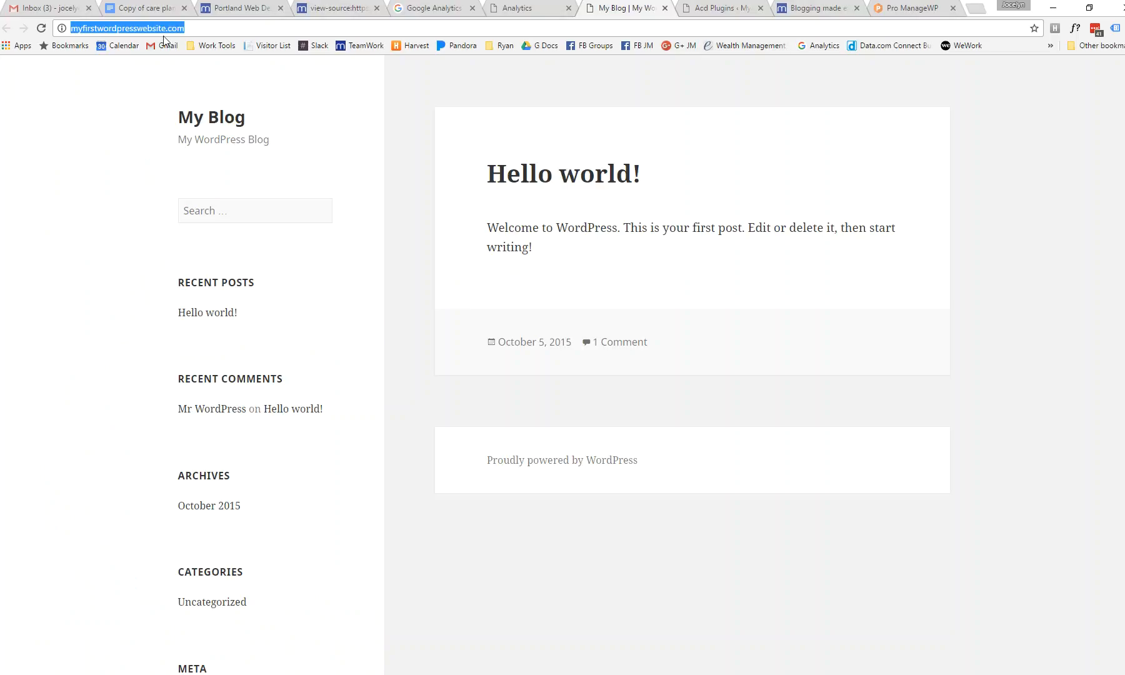
click(514, 9)
text(http://myfirstwordpresswebsite.com/)
click(120, 406)
text(http://myfirstwordpresswebsite.com/)
click(156, 450)
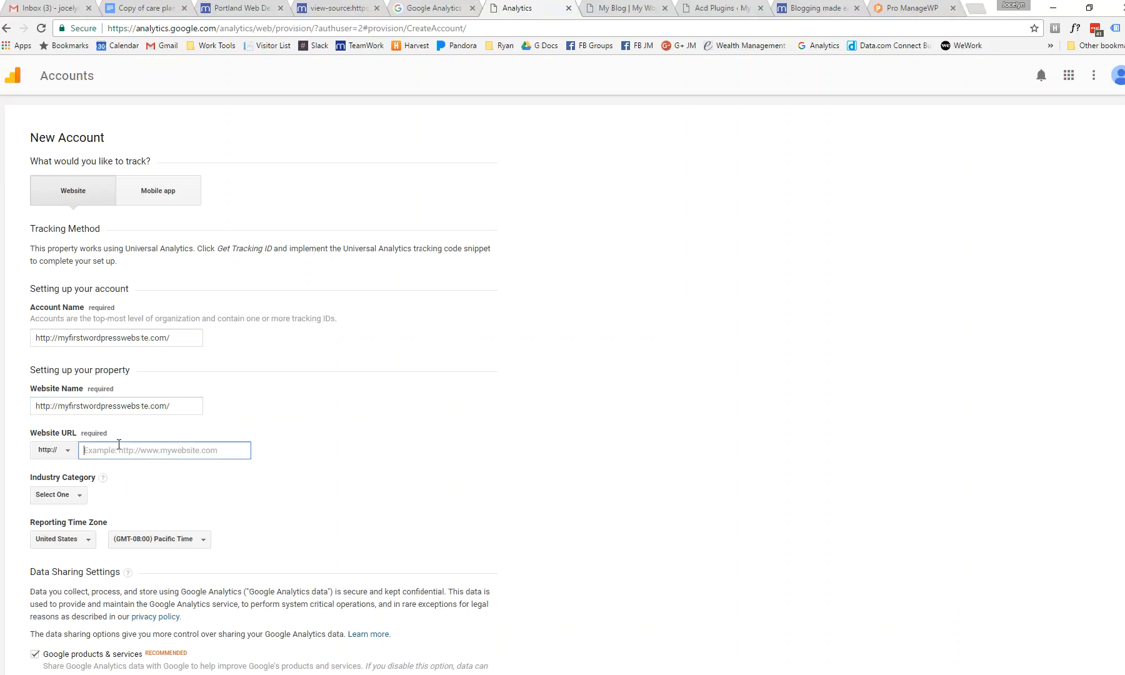
text(http://myfirstwordpresswebsite.com/)
- Choose Computers and Electronics as the Industry Category
scroll(219, 344, down, 1)
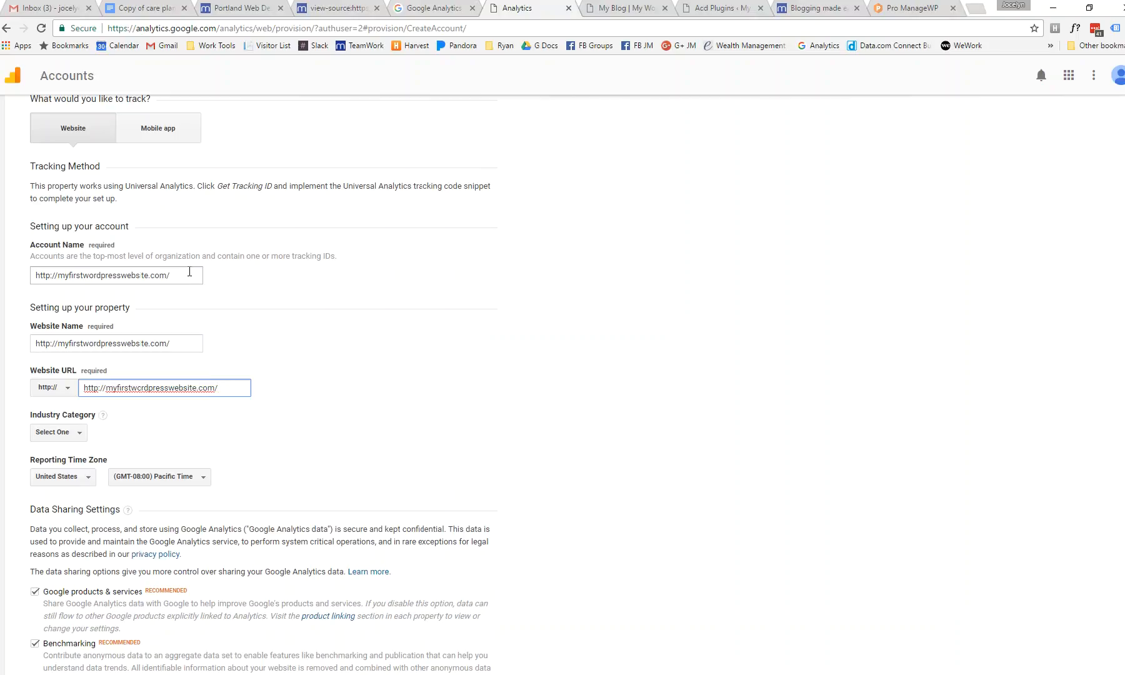
scroll(384, 306, down, 3)
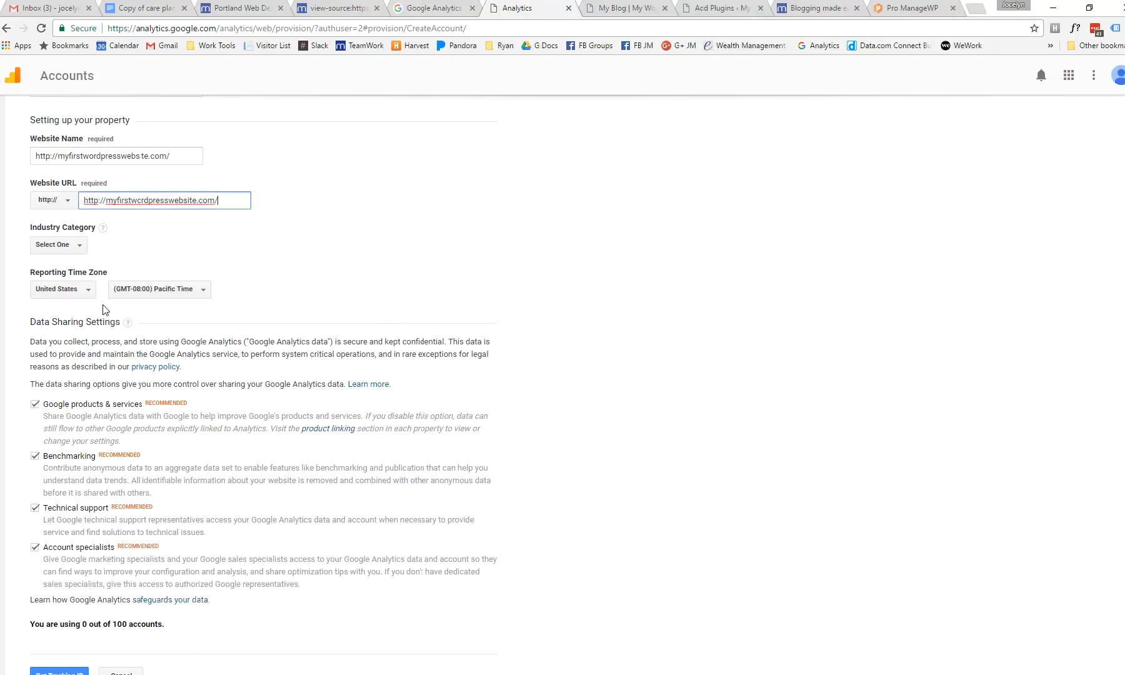
click(70, 247)
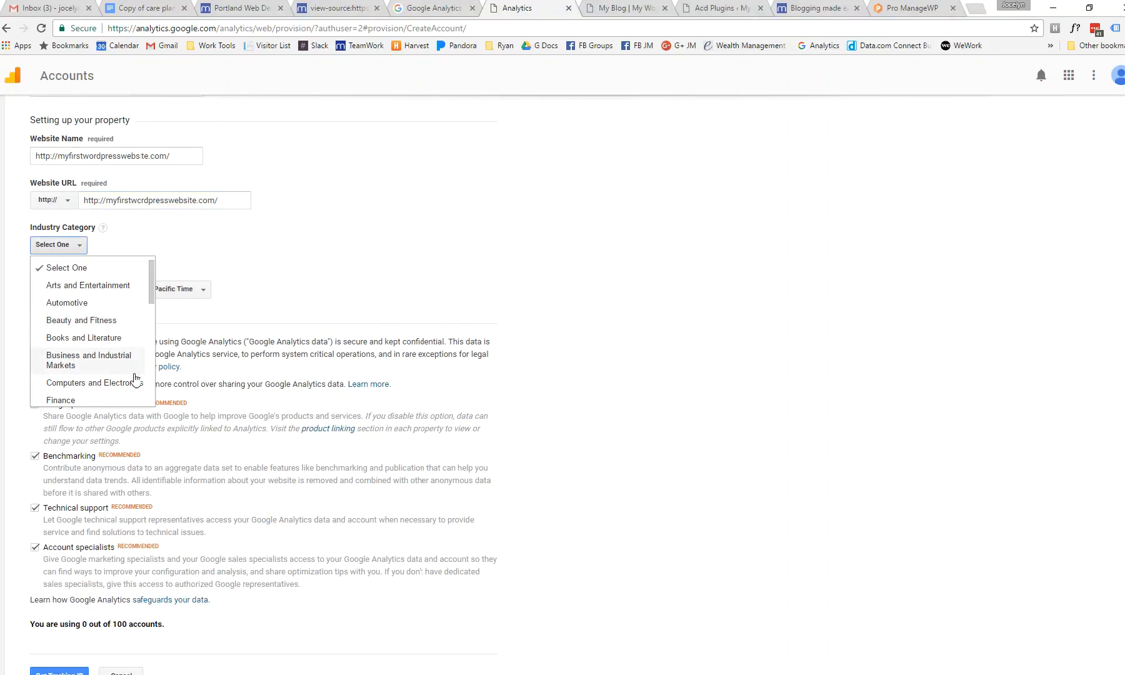
scroll(132, 360, down, 3)
scroll(128, 350, down, 3)
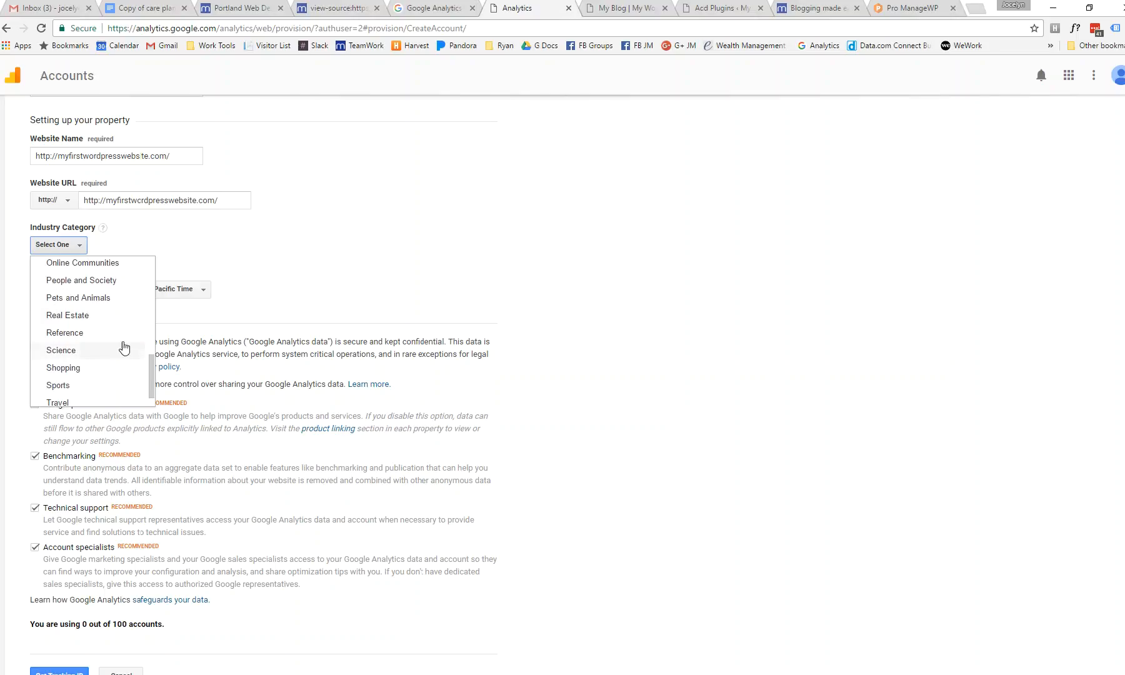
scroll(108, 326, up, 1)
scroll(112, 328, down, 5)
scroll(90, 285, up, 8)
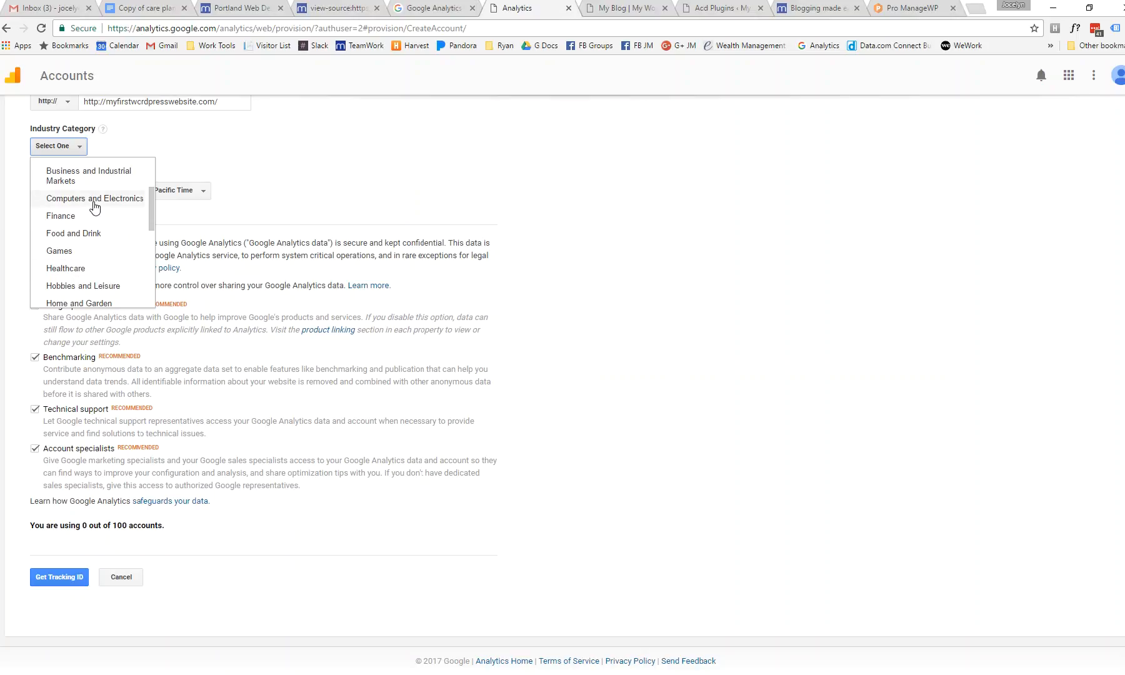
click(94, 205)
scroll(231, 211, up, 2)
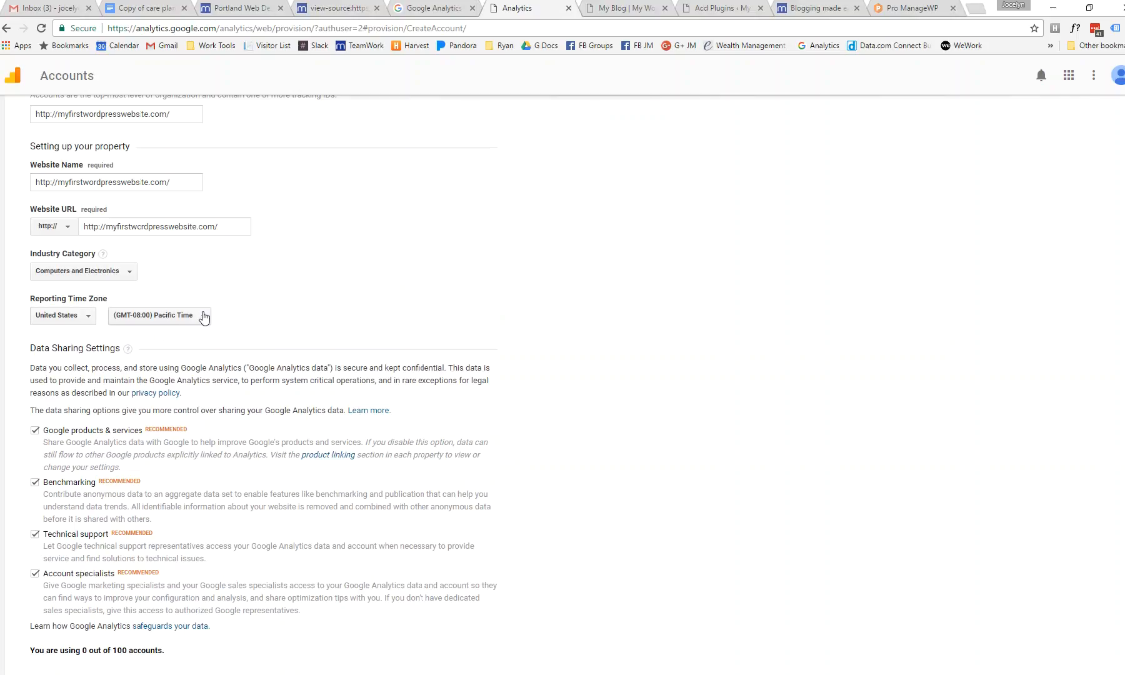
scroll(213, 315, down, 2)
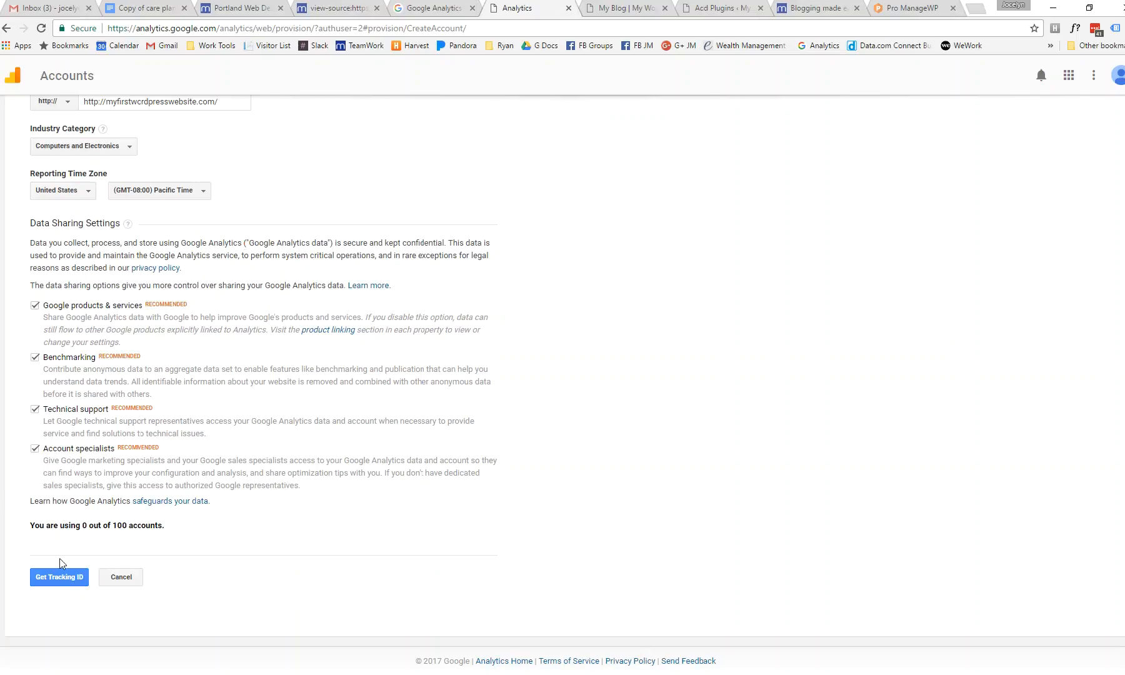
- Request a tracking ID for the property and accept the Terms of Service
click(56, 578)
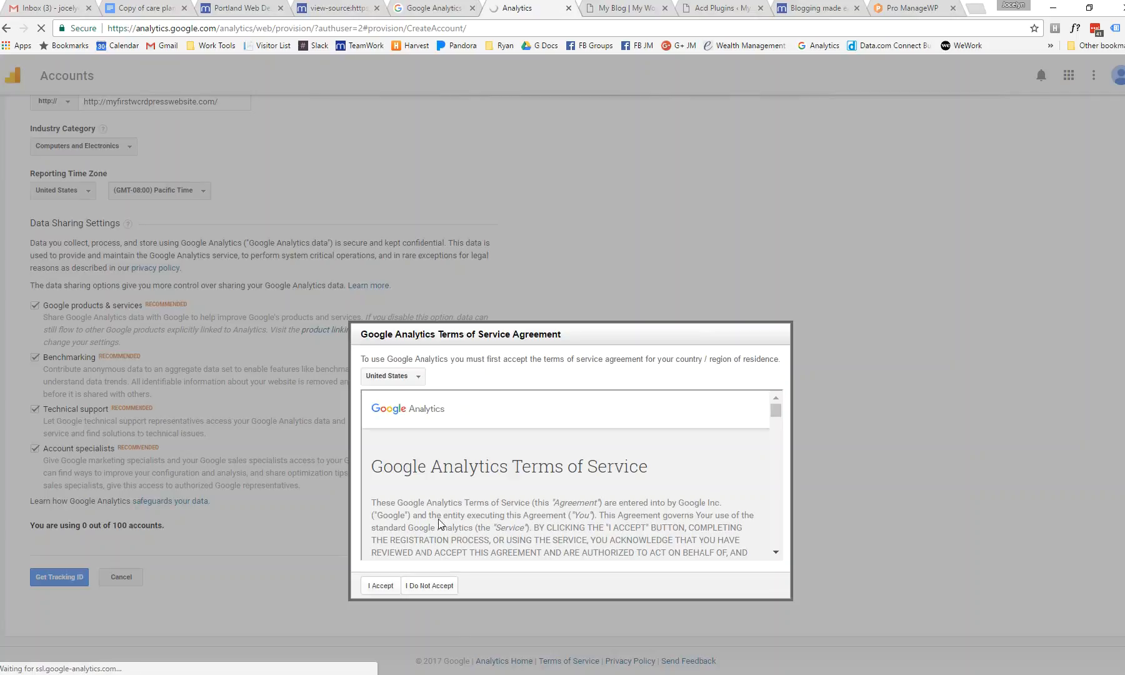
scroll(434, 505, down, 5)
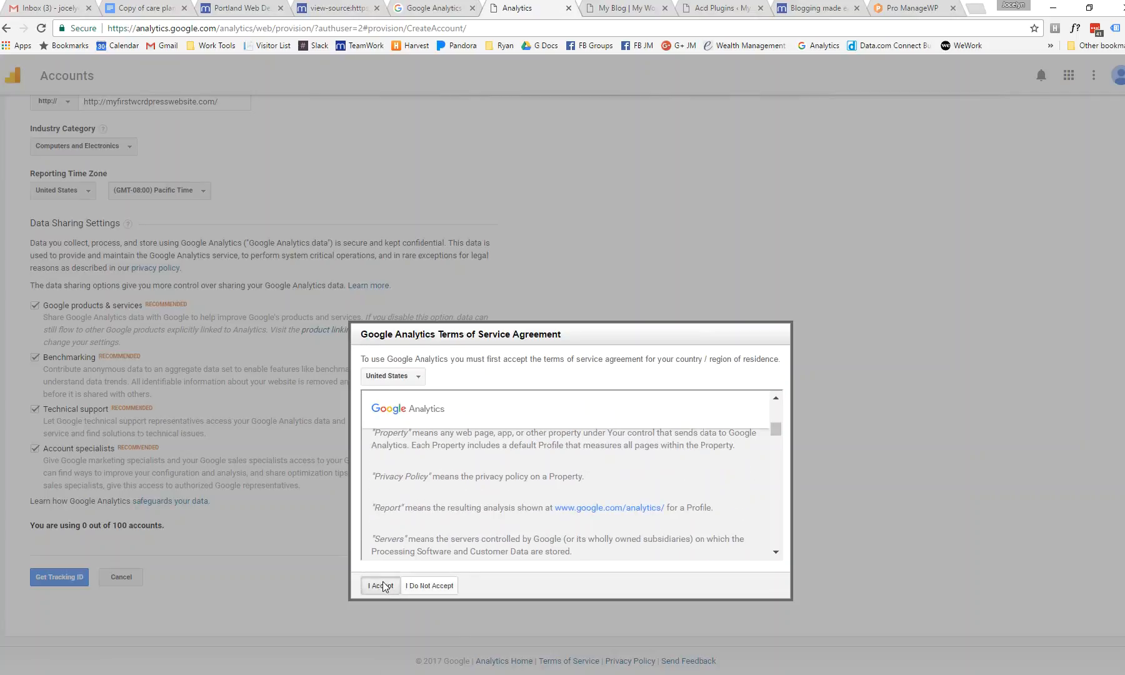
click(381, 585)
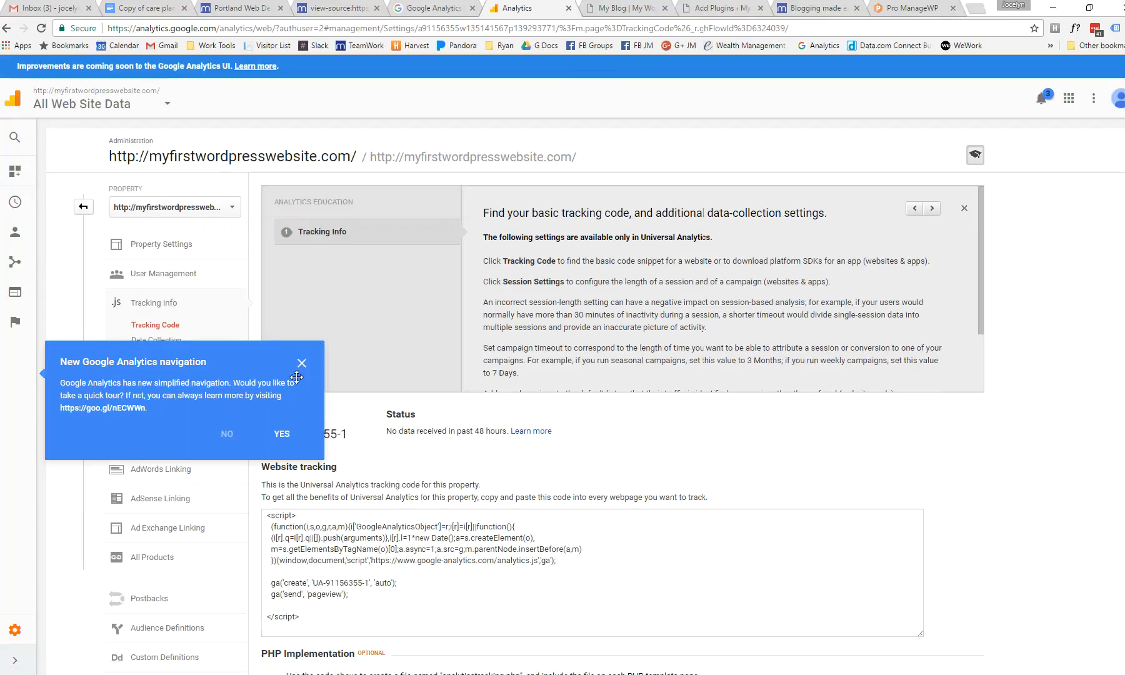
- Dismiss the navigation tour, review the tracking code, and return to the WordPress plugin results
click(302, 363)
scroll(695, 438, down, 4)
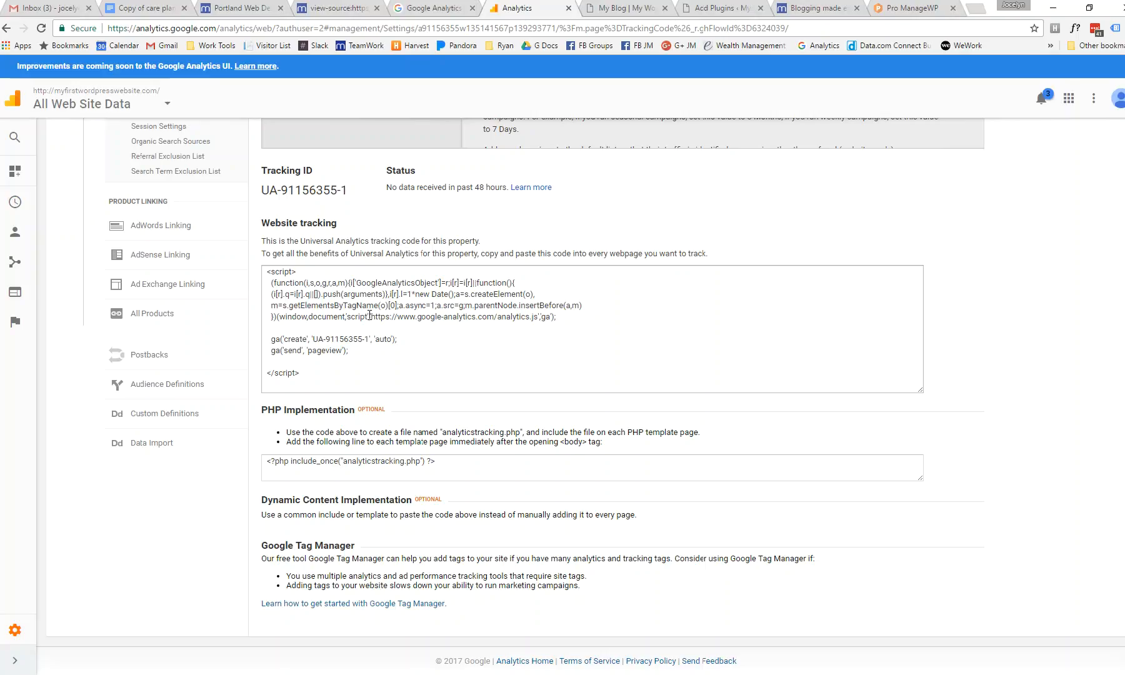
click(688, 9)
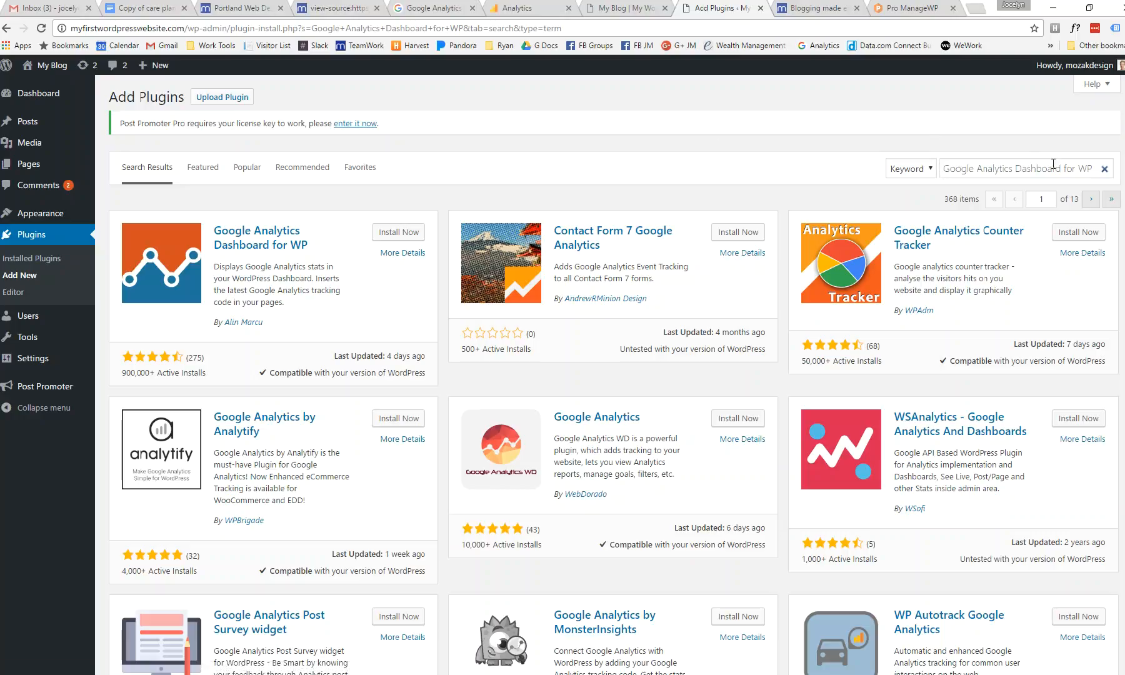
- Install and activate Google Analytics Dashboard for WP, then request a Google access code from its settings
click(409, 240)
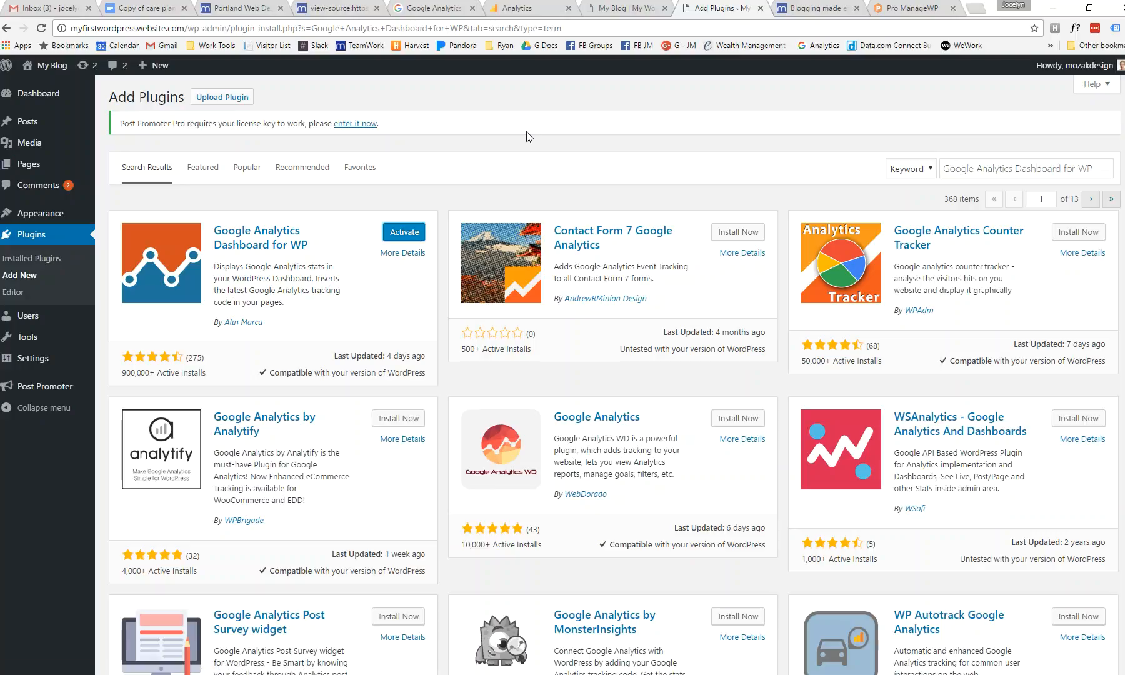
click(403, 234)
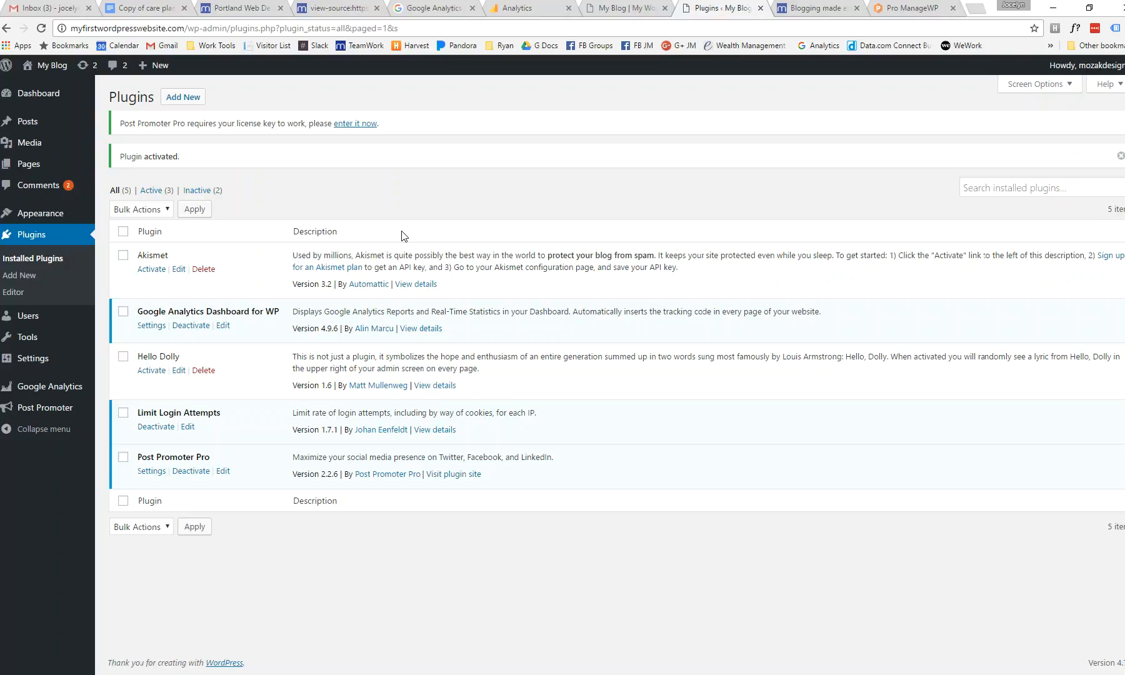
click(146, 327)
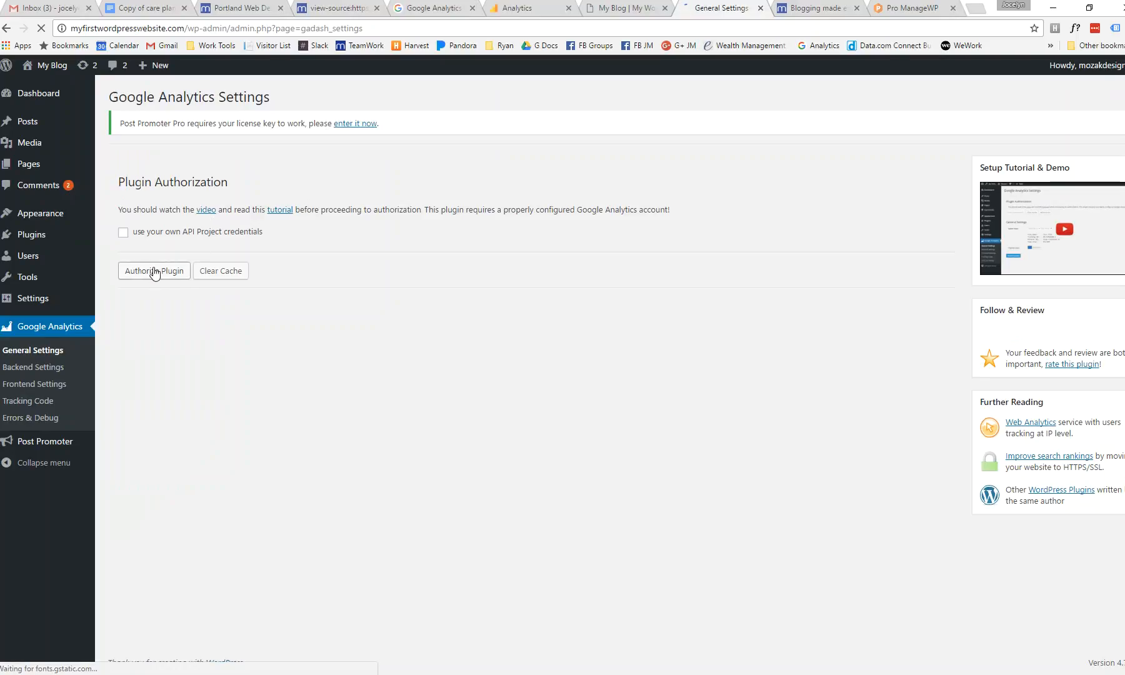
click(153, 271)
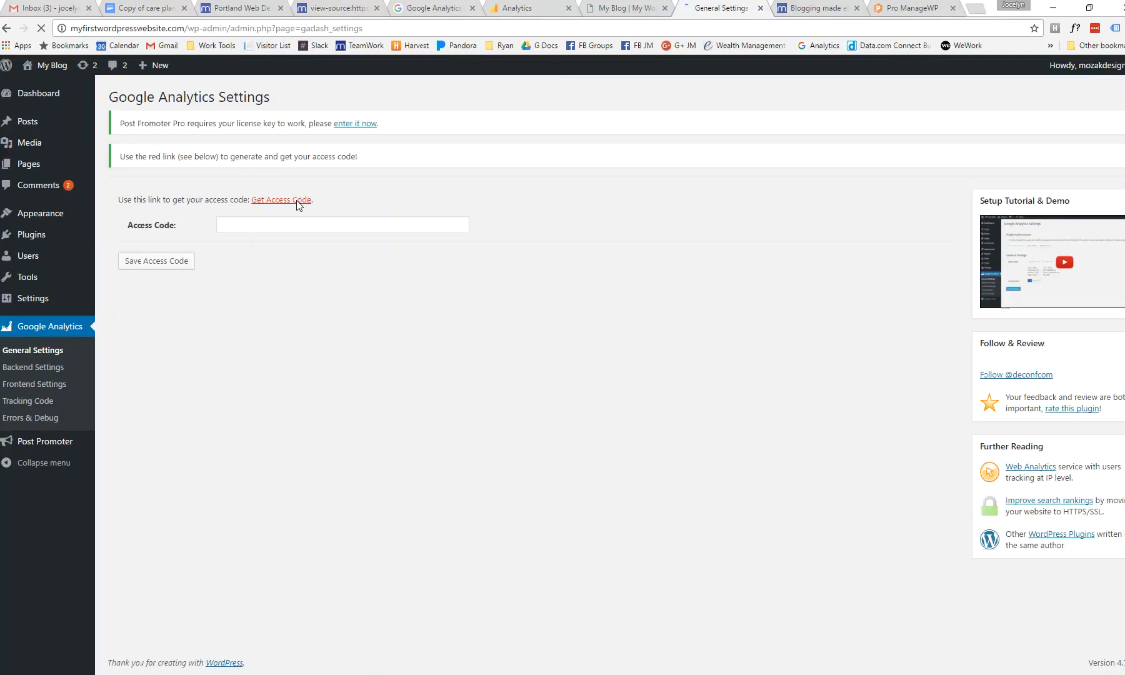
click(298, 204)
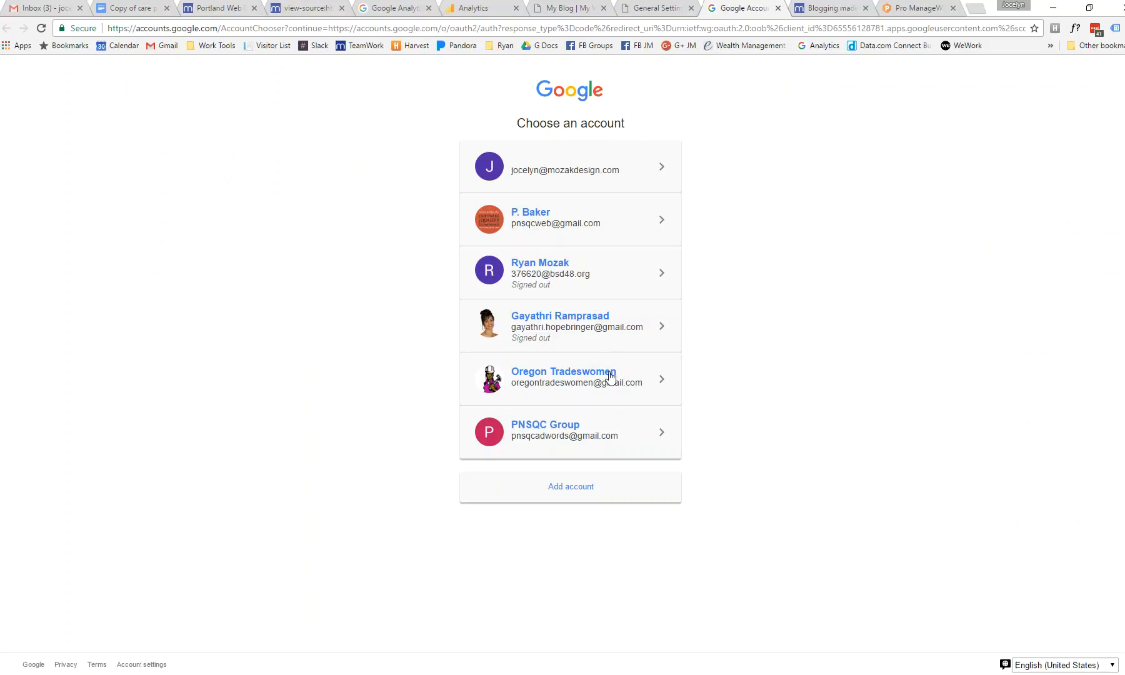
- Choose the Google account, allow Analytics access, and select the displayed access code
click(599, 426)
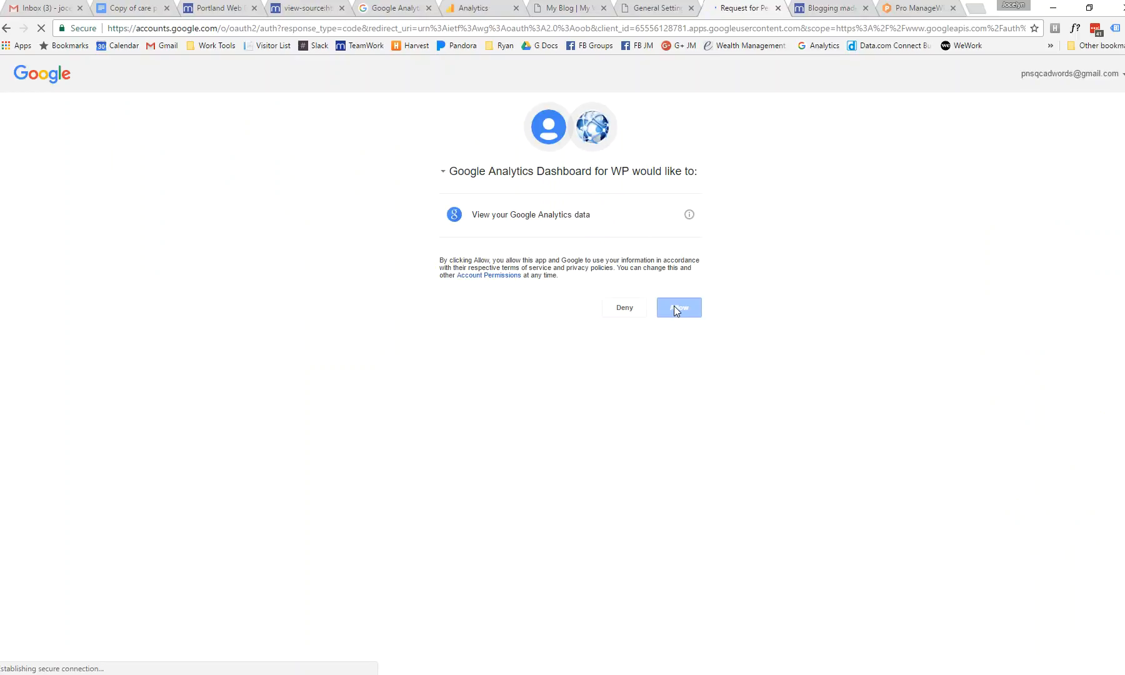
click(677, 309)
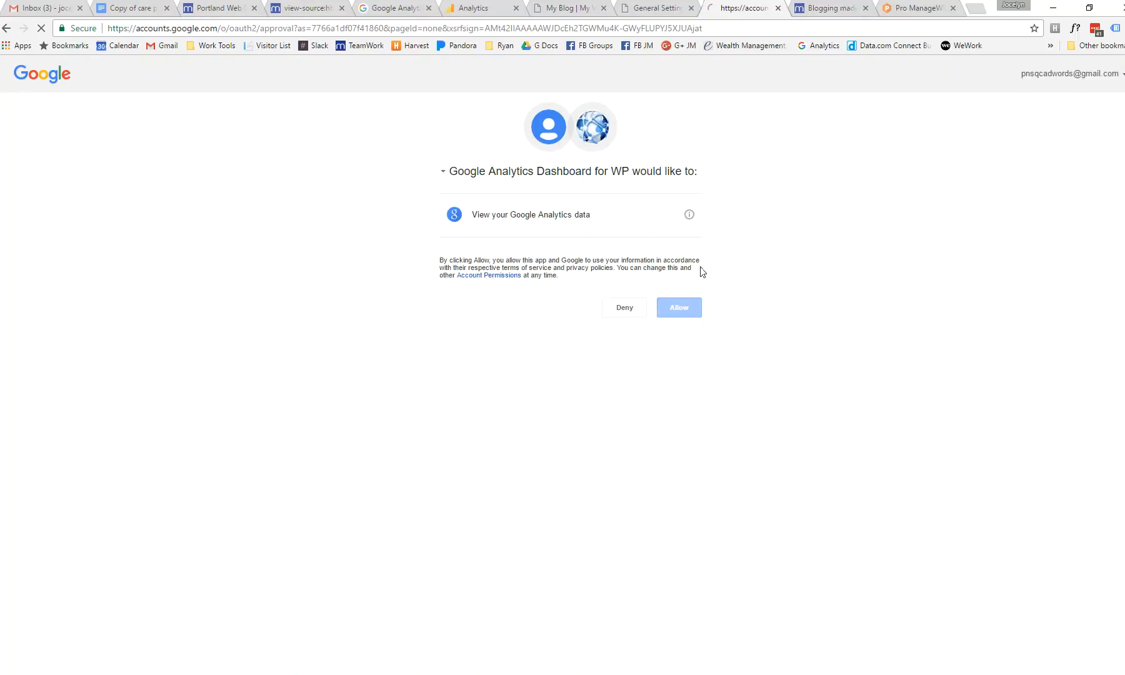
click(132, 75)
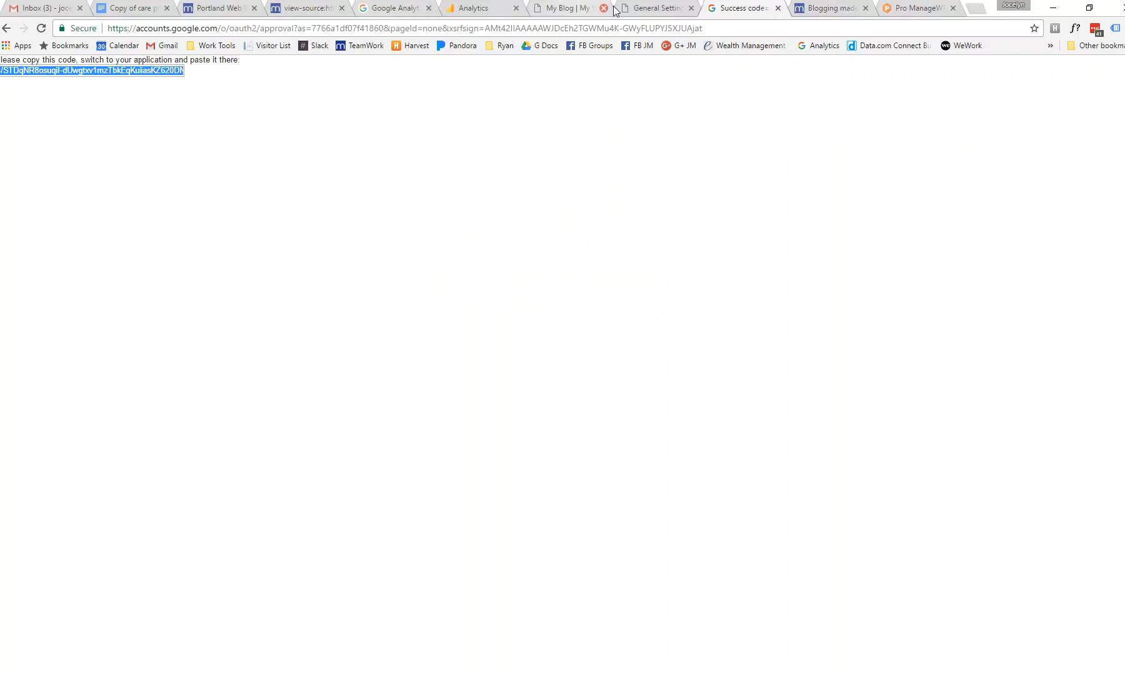
click(655, 8)
- Paste the access code into the plugin and save its general settings
click(287, 228)
click(166, 260)
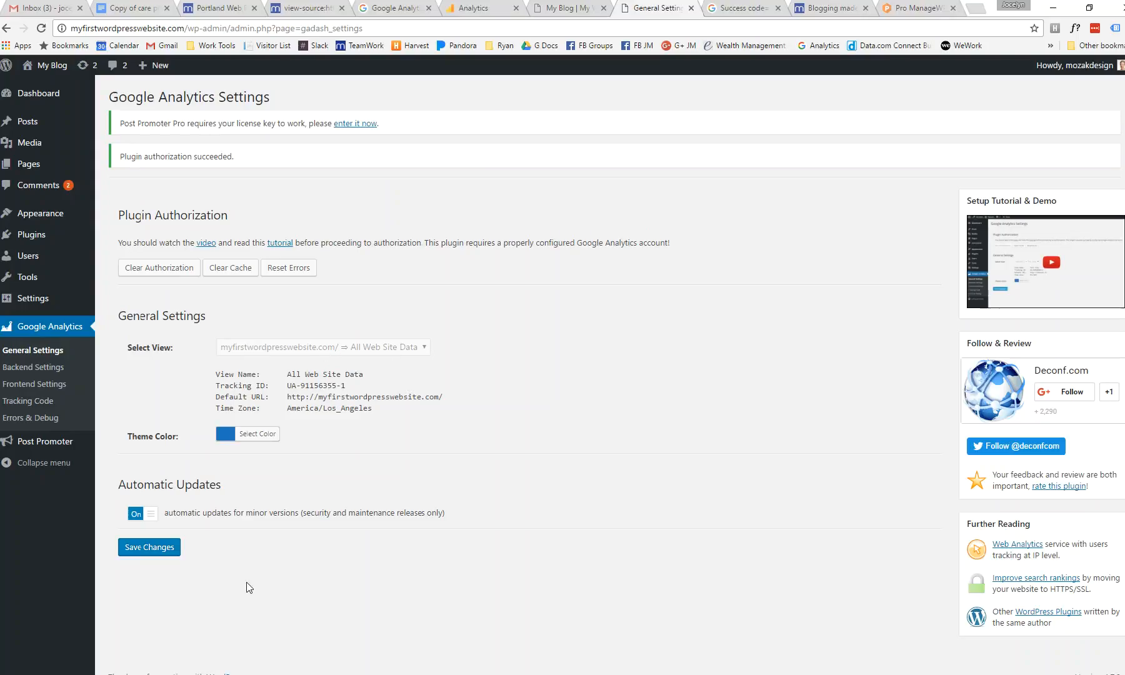
click(165, 555)
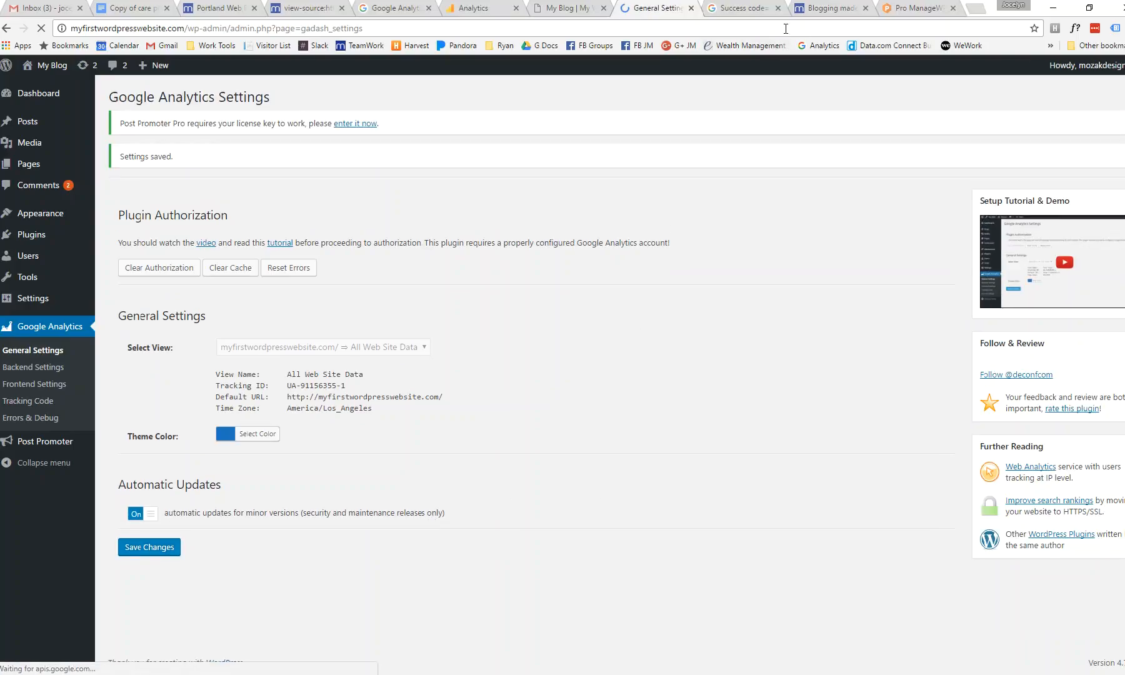
- Check the authorization code page, then bring up the blog's front page
click(739, 10)
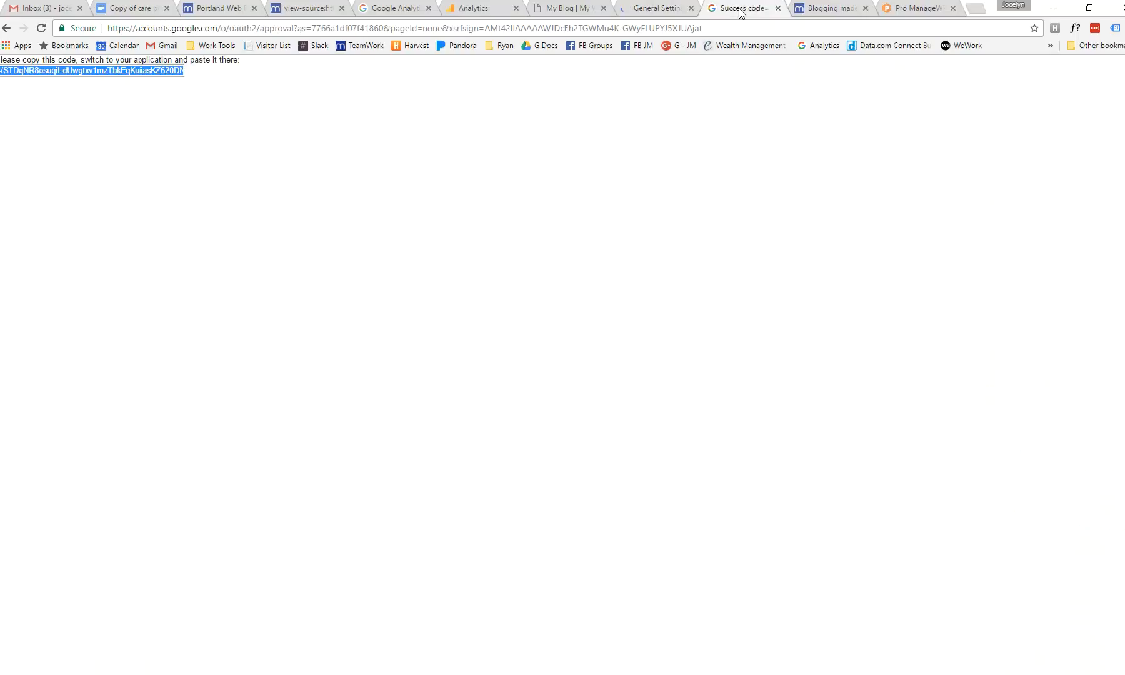
click(658, 8)
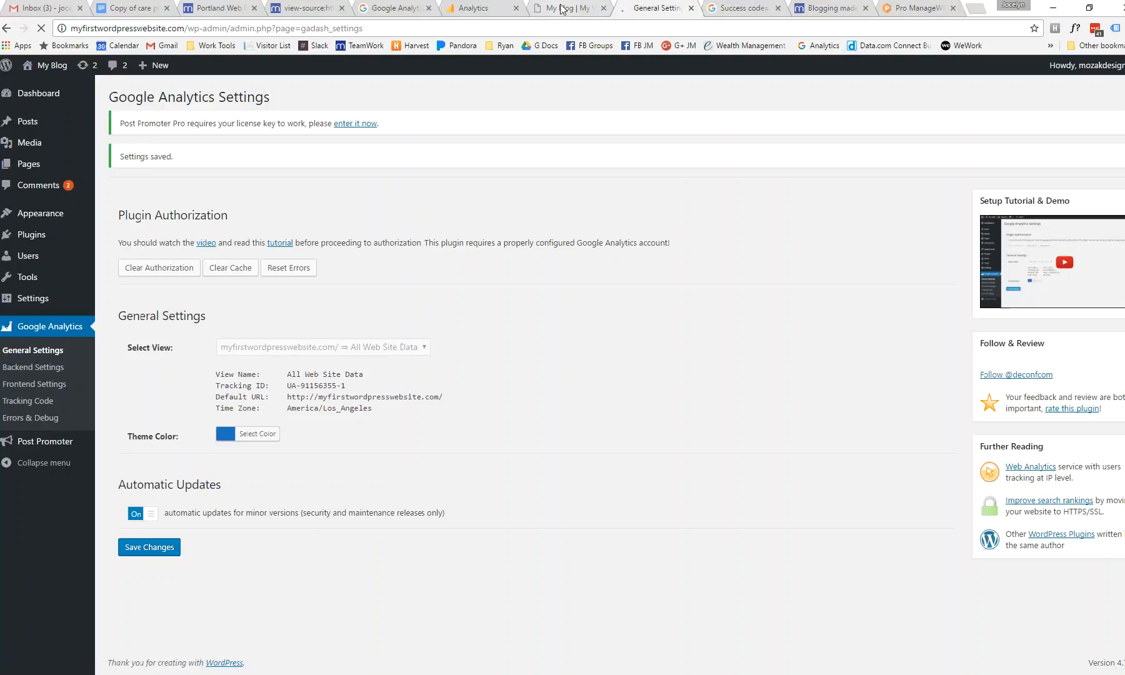
click(564, 8)
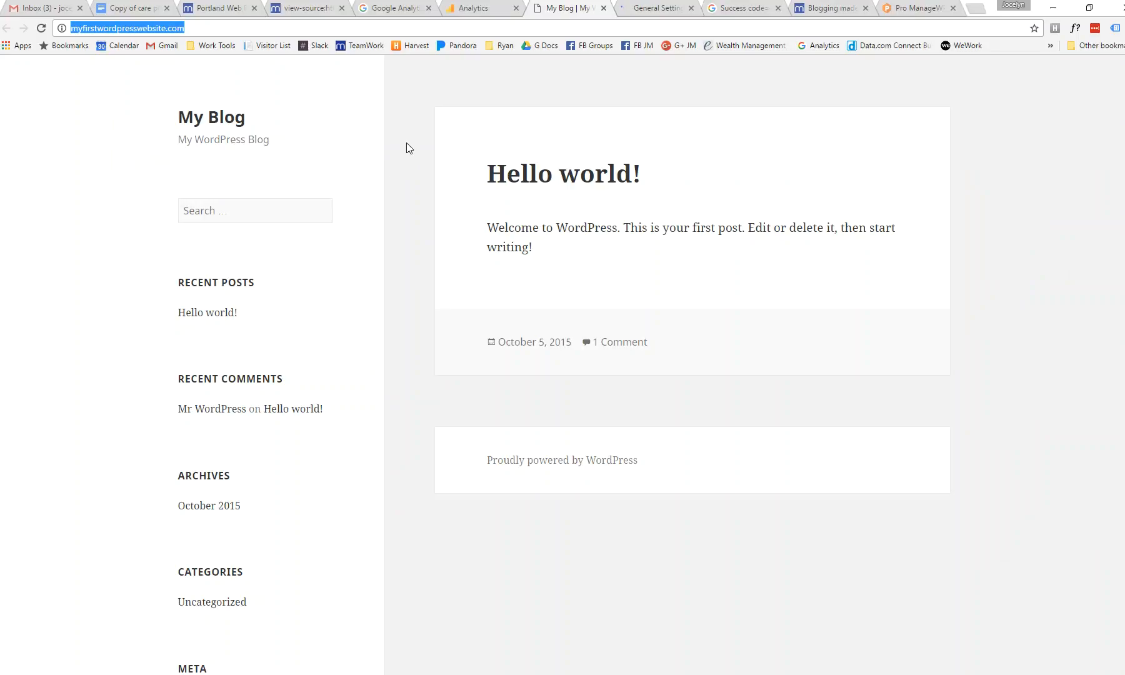
- Open the blog front page's source, dismissing an accidental save dialog
right_click(406, 143)
click(461, 288)
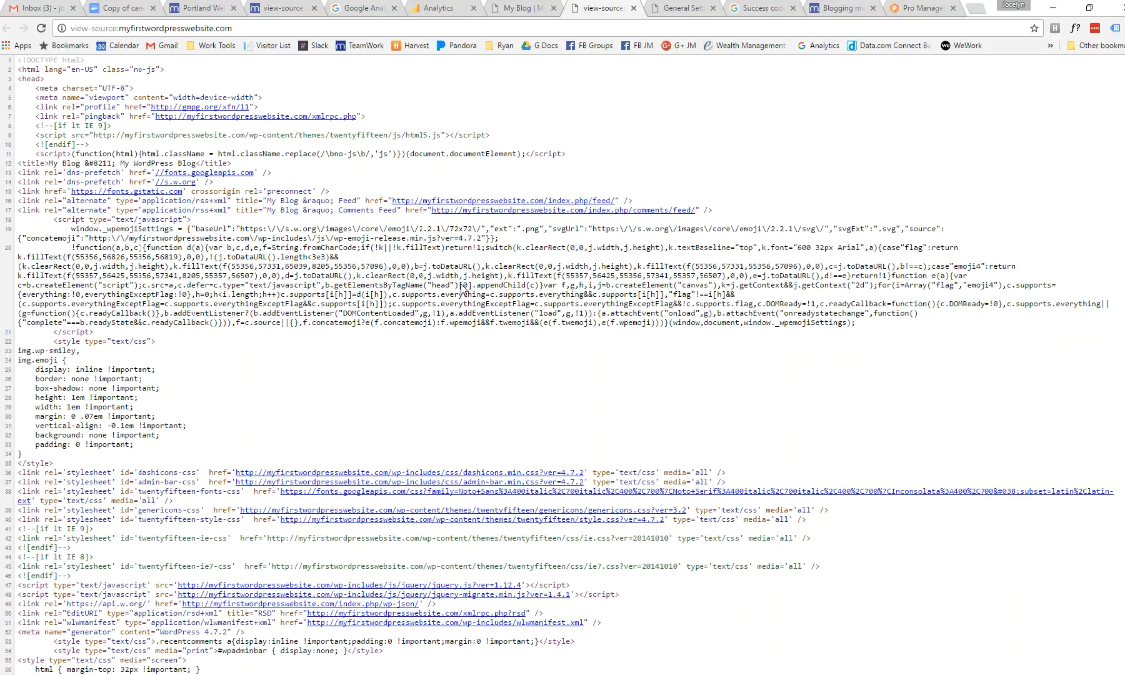
key(ctrl+s)
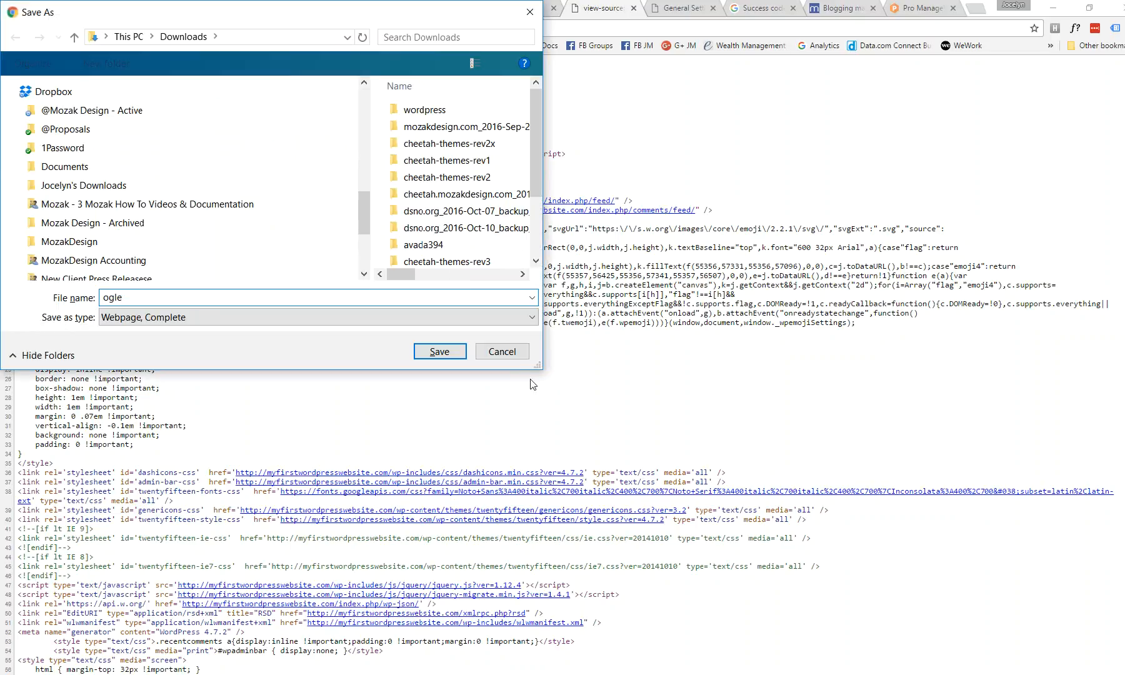
click(495, 357)
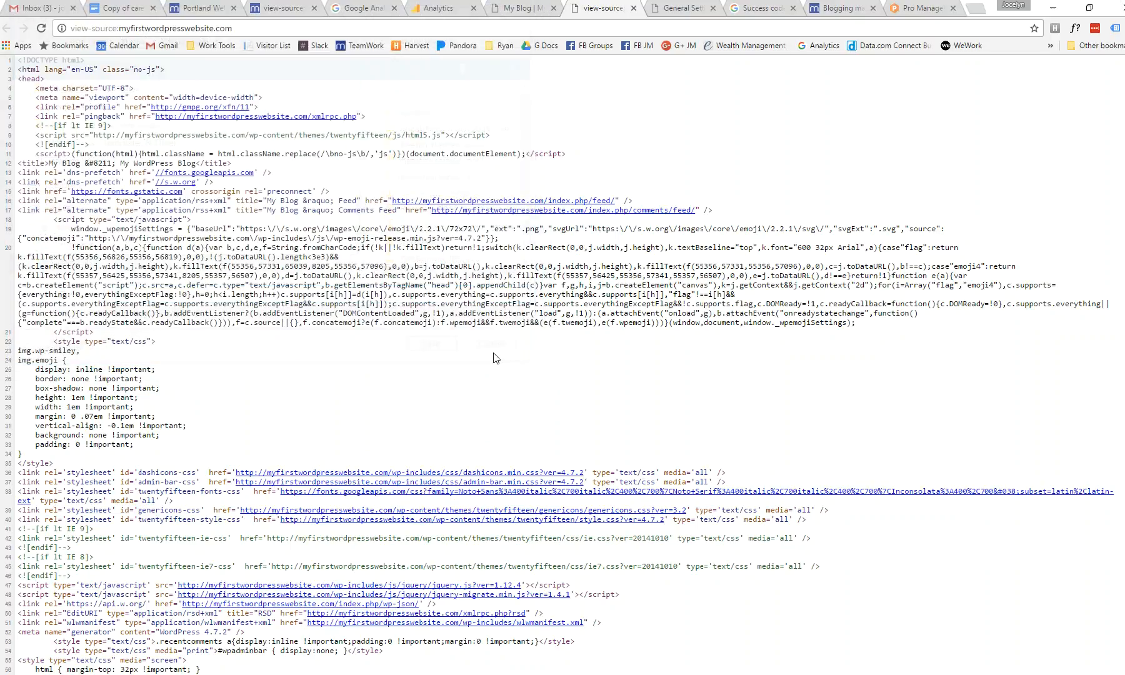
double_click(492, 313)
- Search the source for 'google-a' to find the GADWP tracking code with UA-91156355-1
key(ctrl+f)
text(google-a)
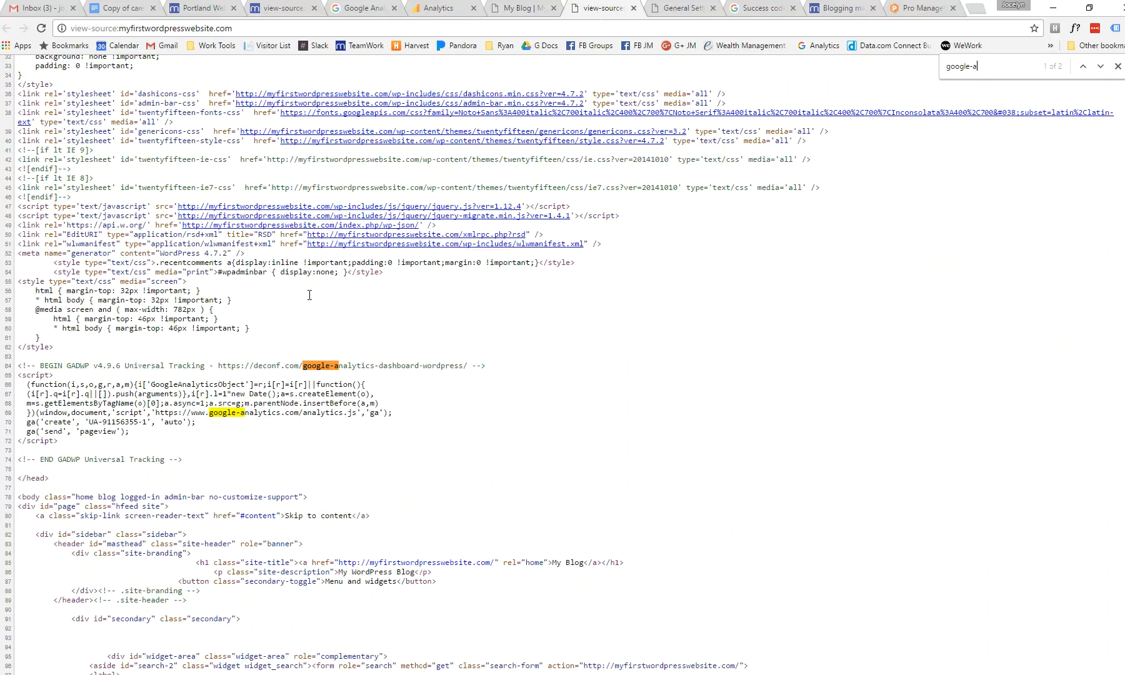
click(667, 14)
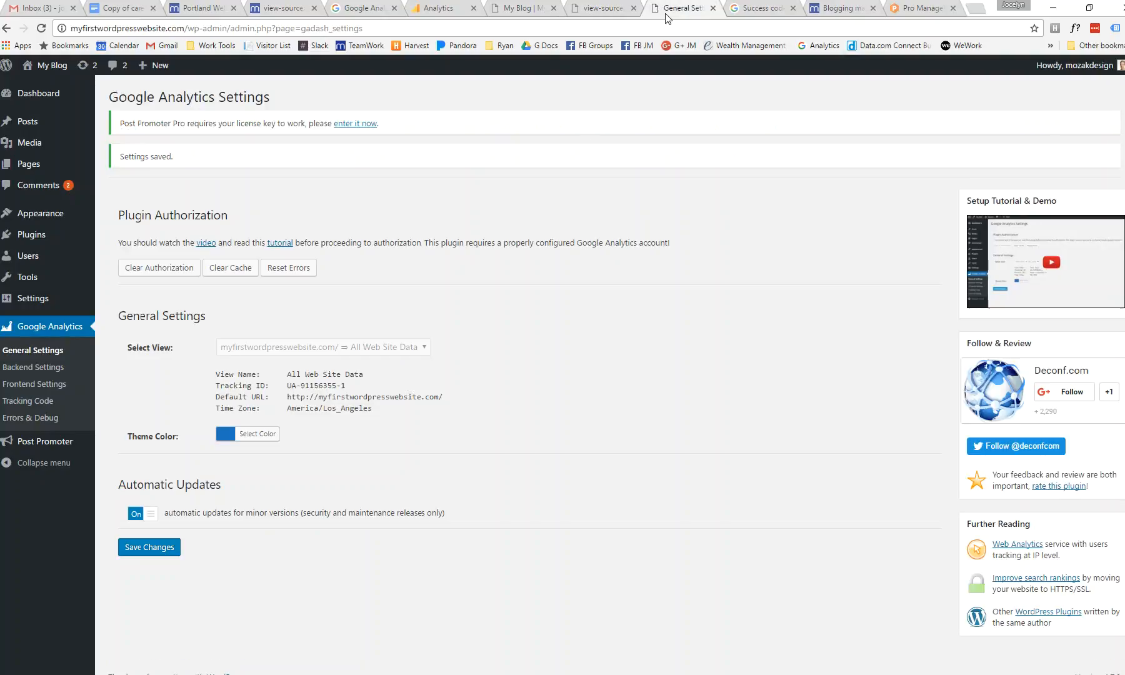
click(586, 17)
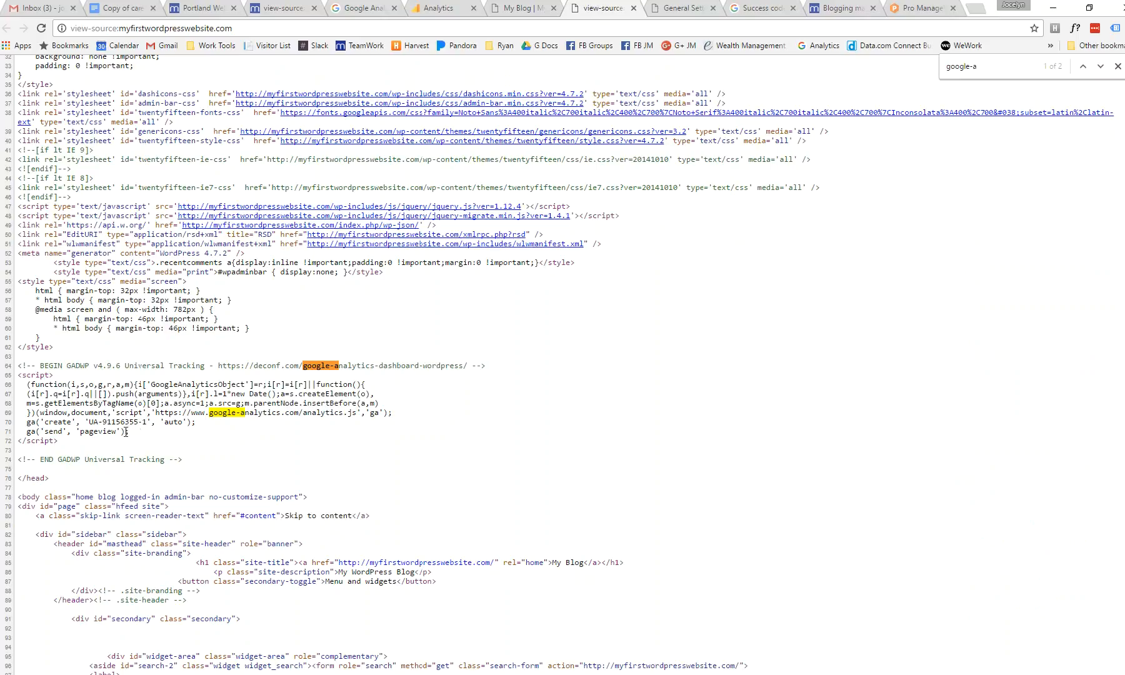
click(668, 11)
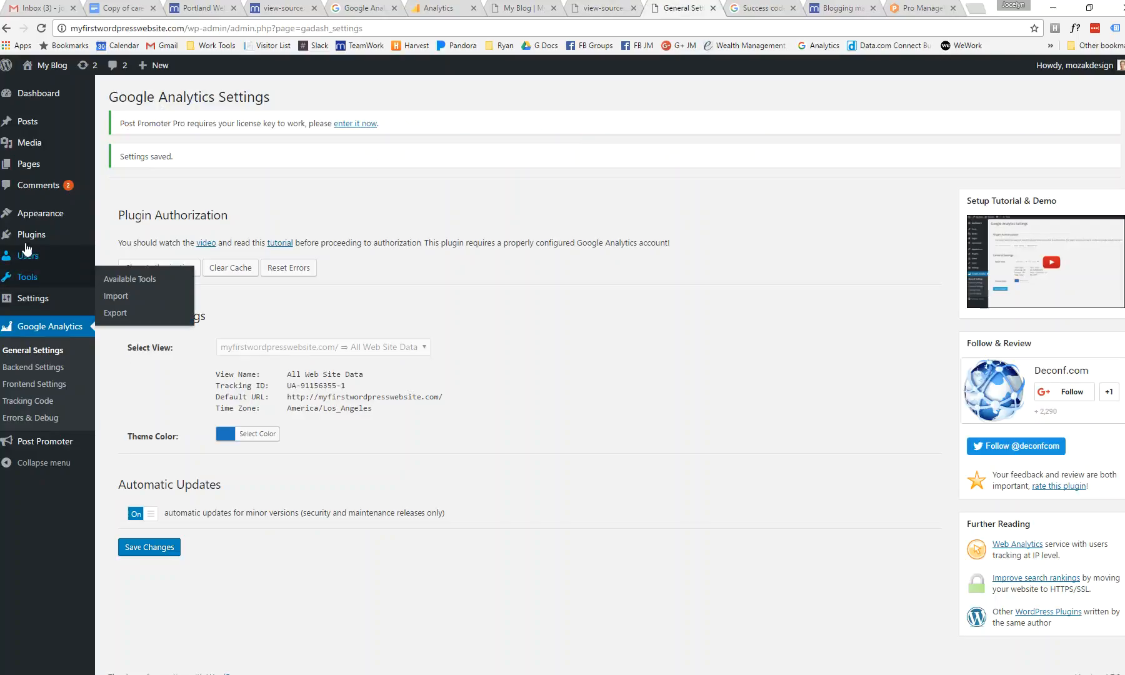
- Deactivate the Google Analytics Dashboard for WP plugin and reload the blog's page source to check the tracking code
click(25, 243)
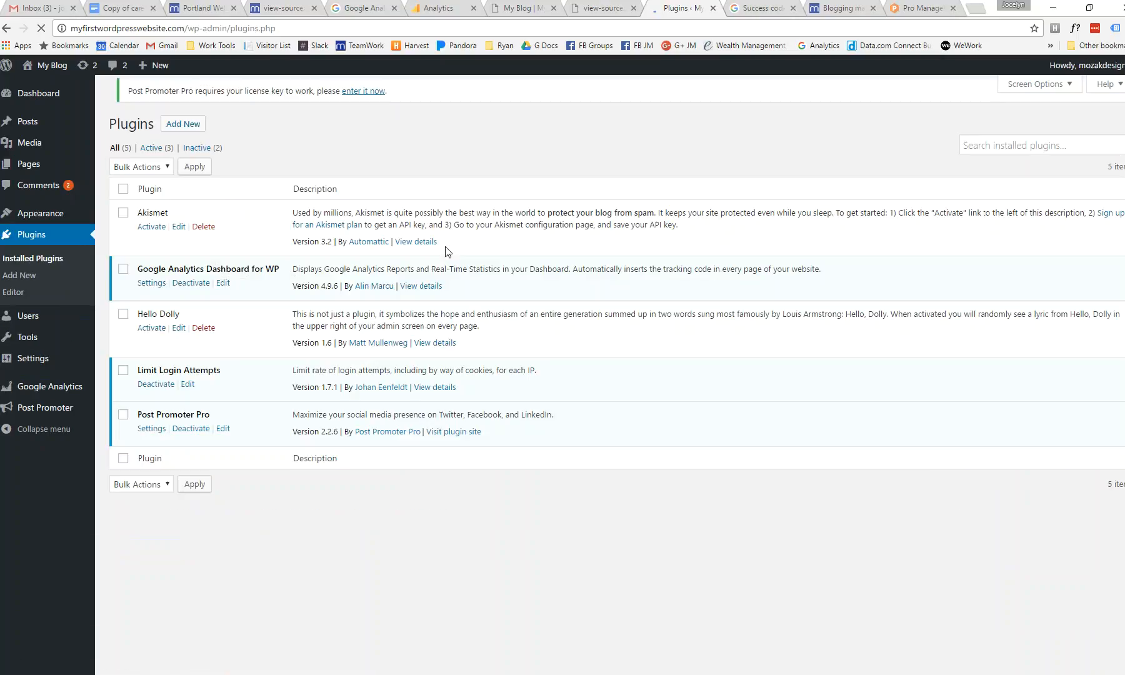
click(200, 295)
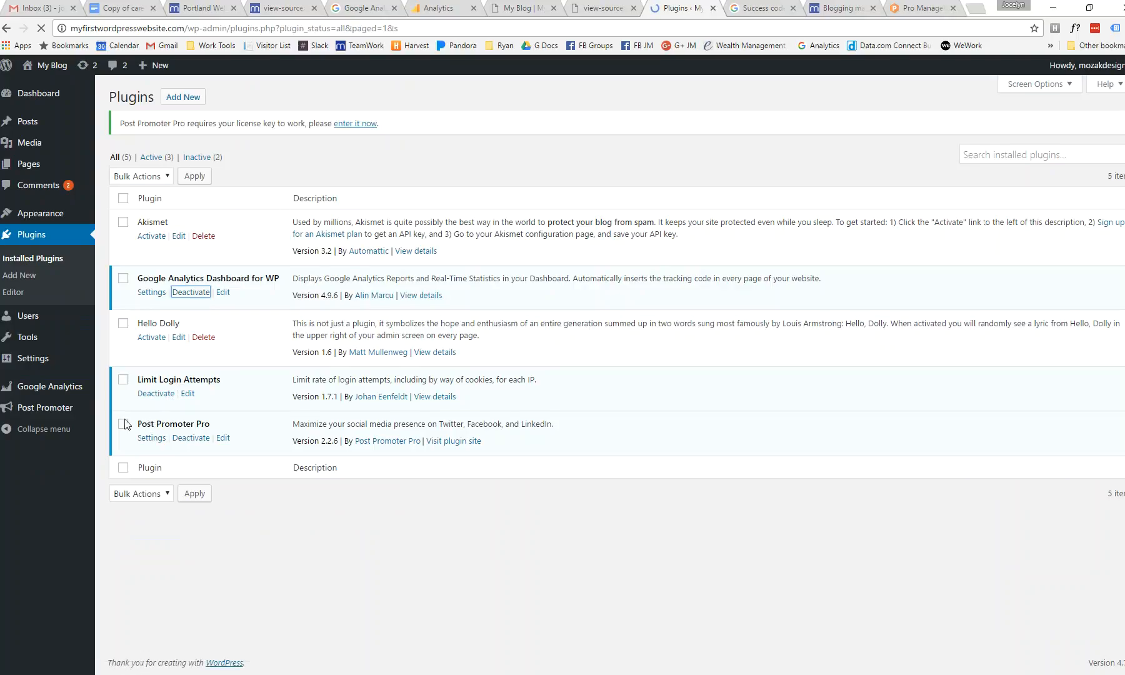
click(601, 8)
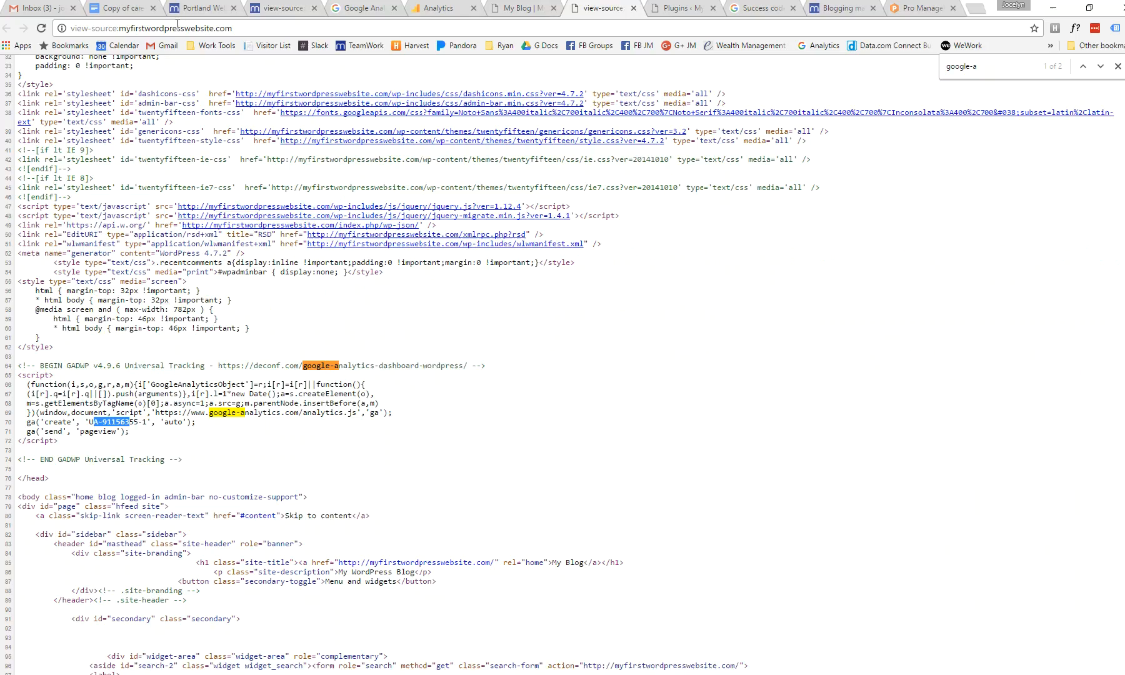
click(41, 29)
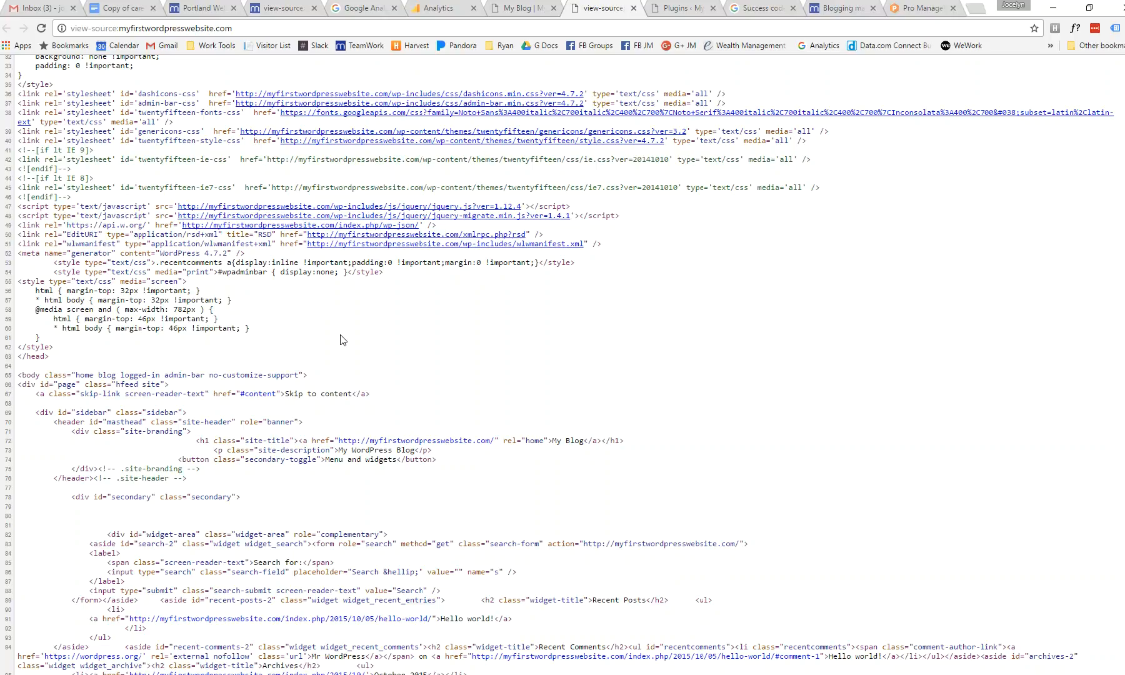
- Move between the Plugins, blog, and page source tabs, ending on the access code page
click(739, 8)
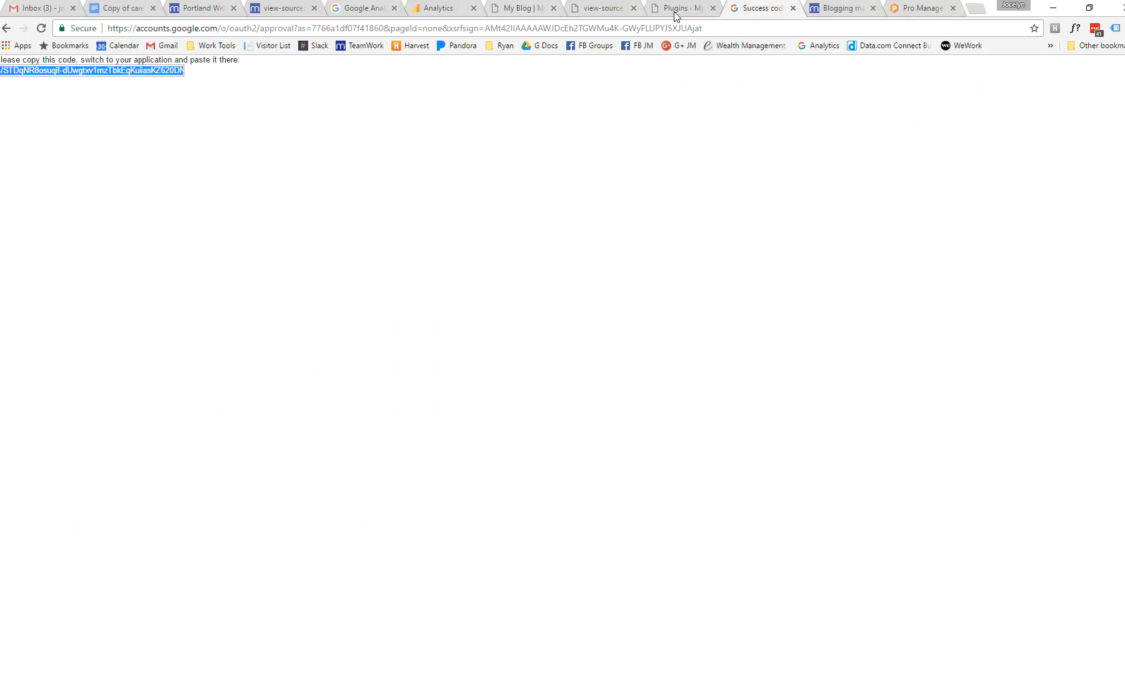
click(691, 6)
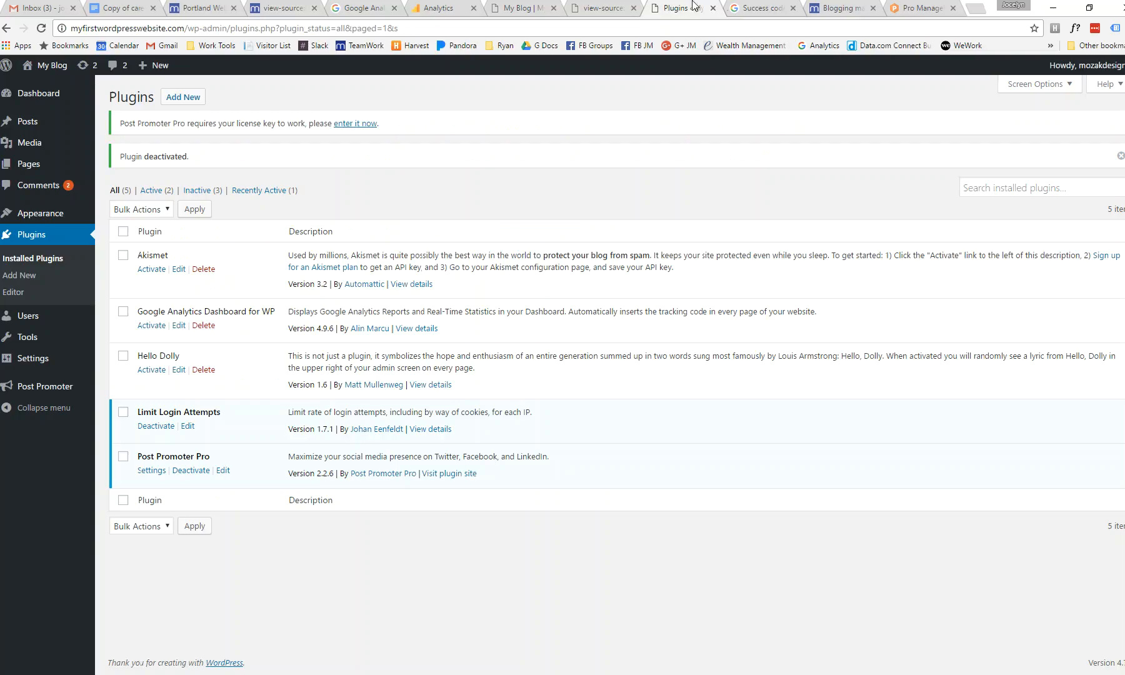
click(740, 7)
click(547, 7)
click(578, 7)
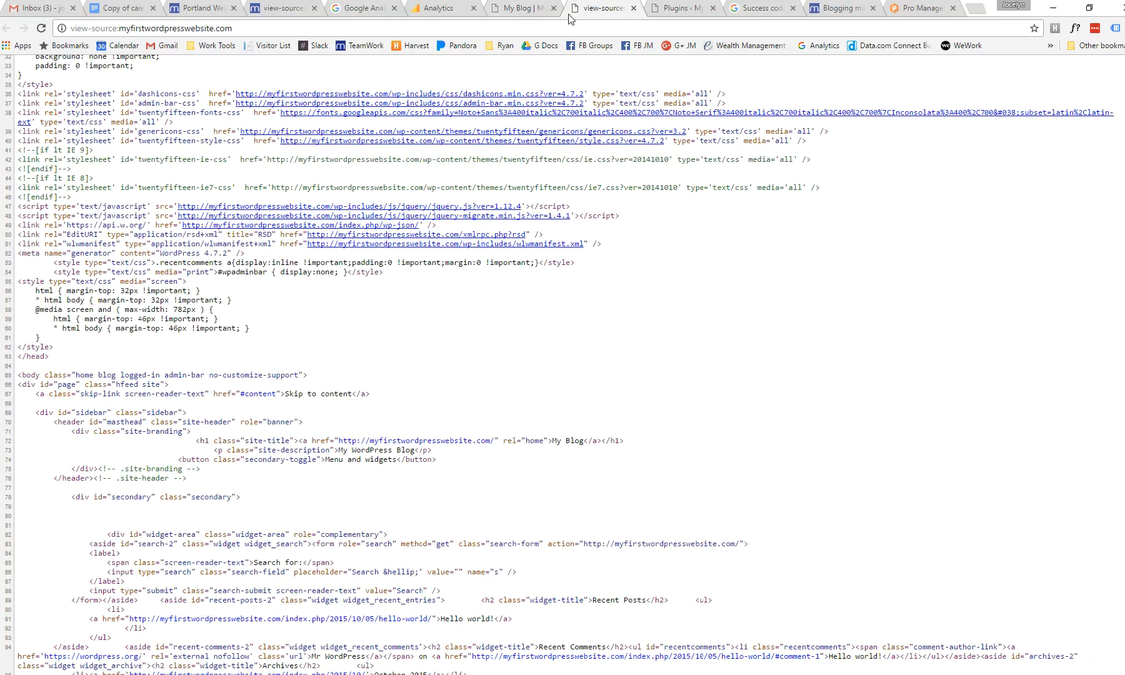
click(537, 7)
click(734, 7)
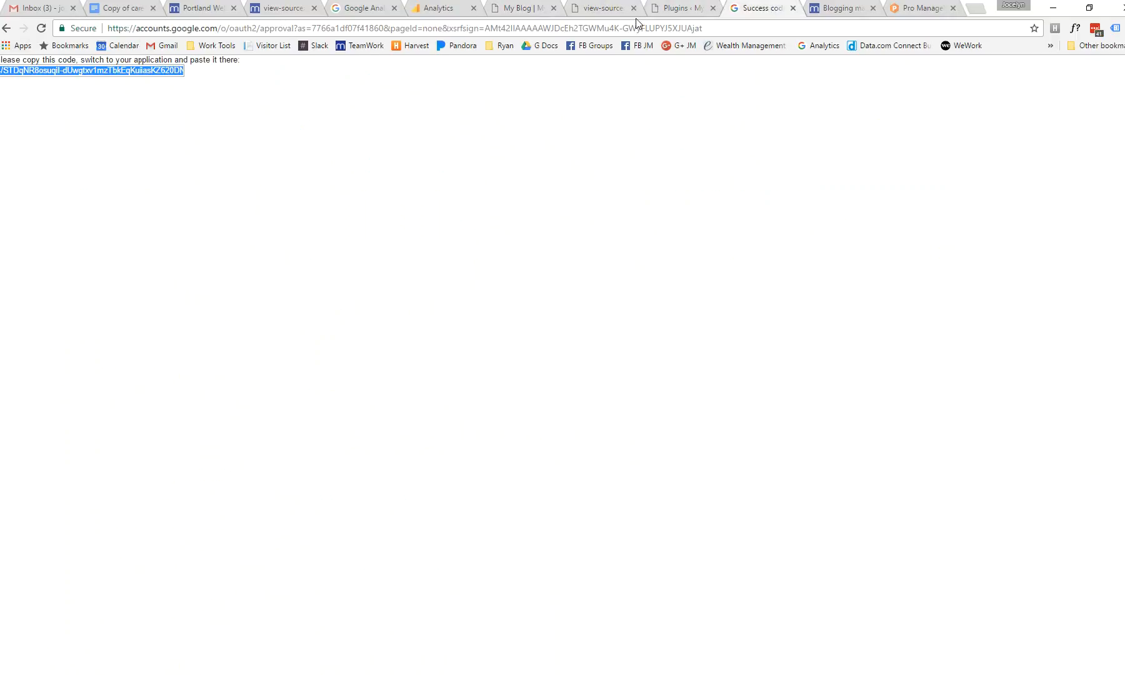
- Close the Tracking Info panel and expand the Administration page for myfirstwordpresswebsite.com, All Web Site Data
click(447, 8)
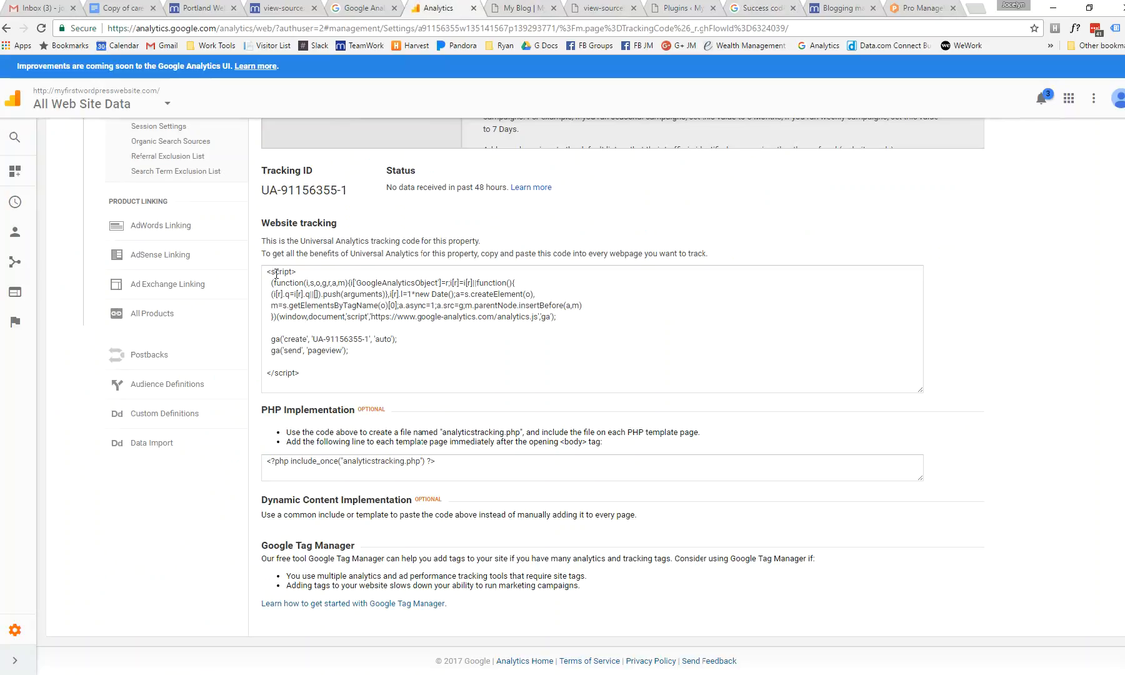
scroll(265, 280, up, 4)
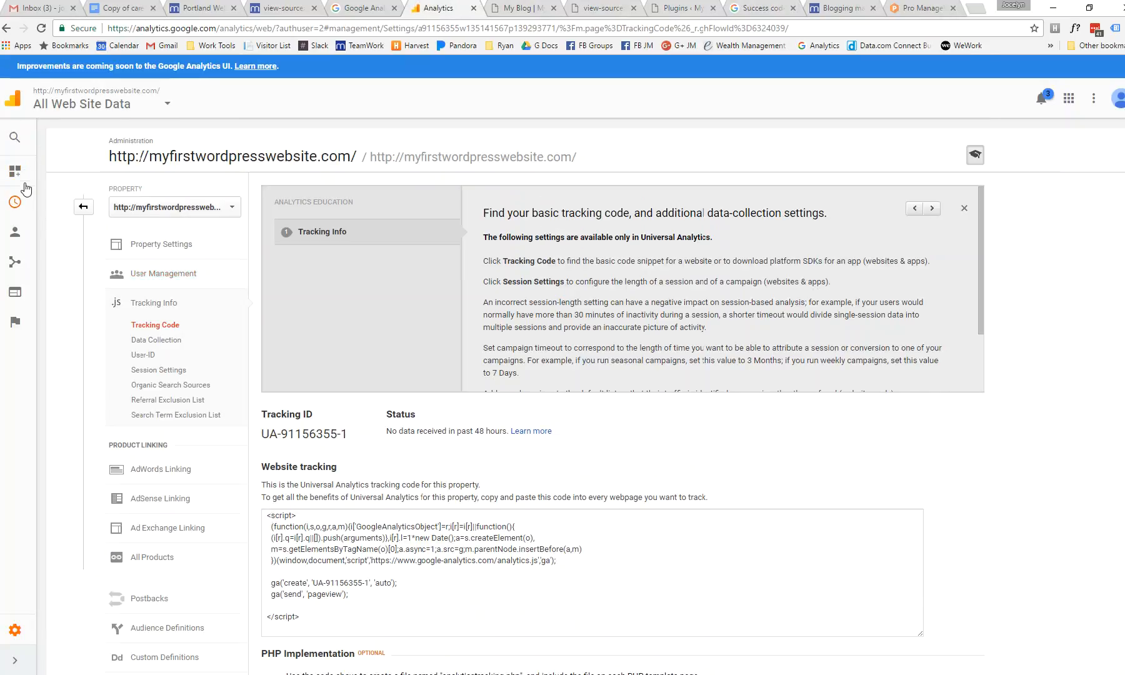
click(86, 209)
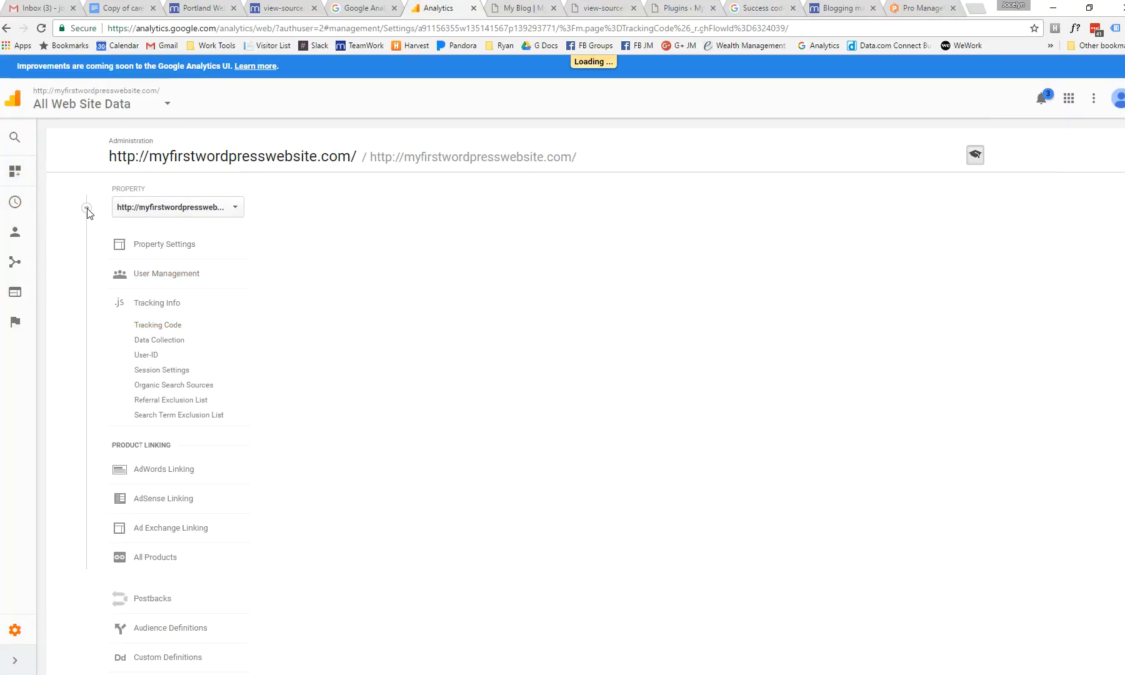
click(52, 111)
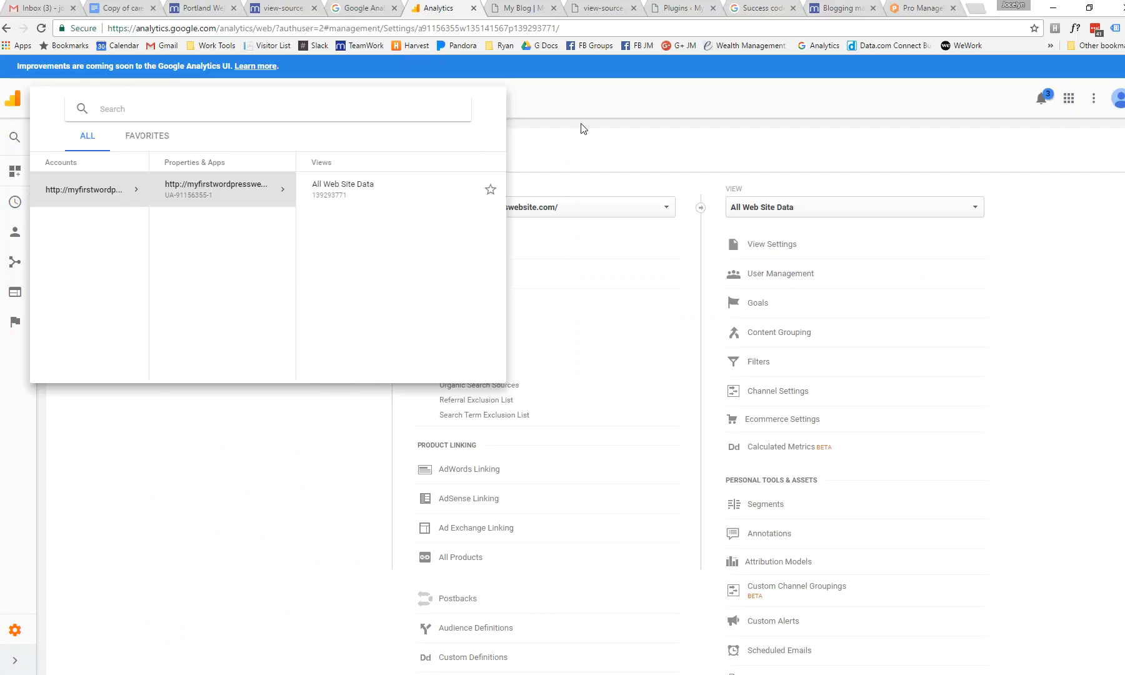
click(343, 186)
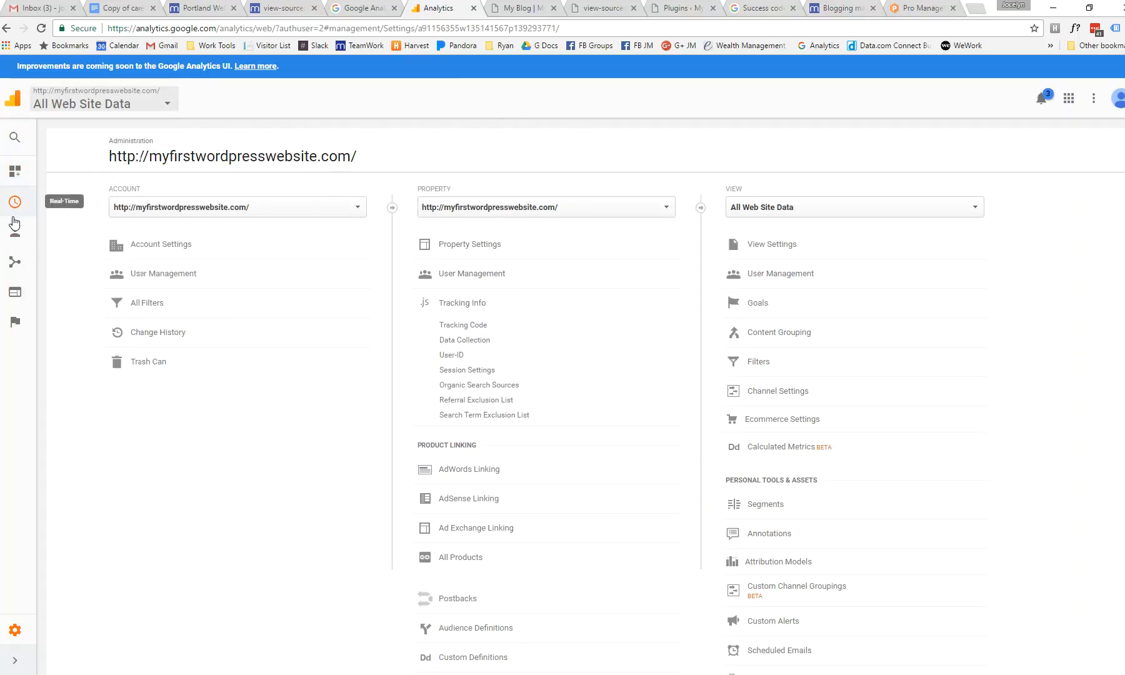
mouse_move(21, 206)
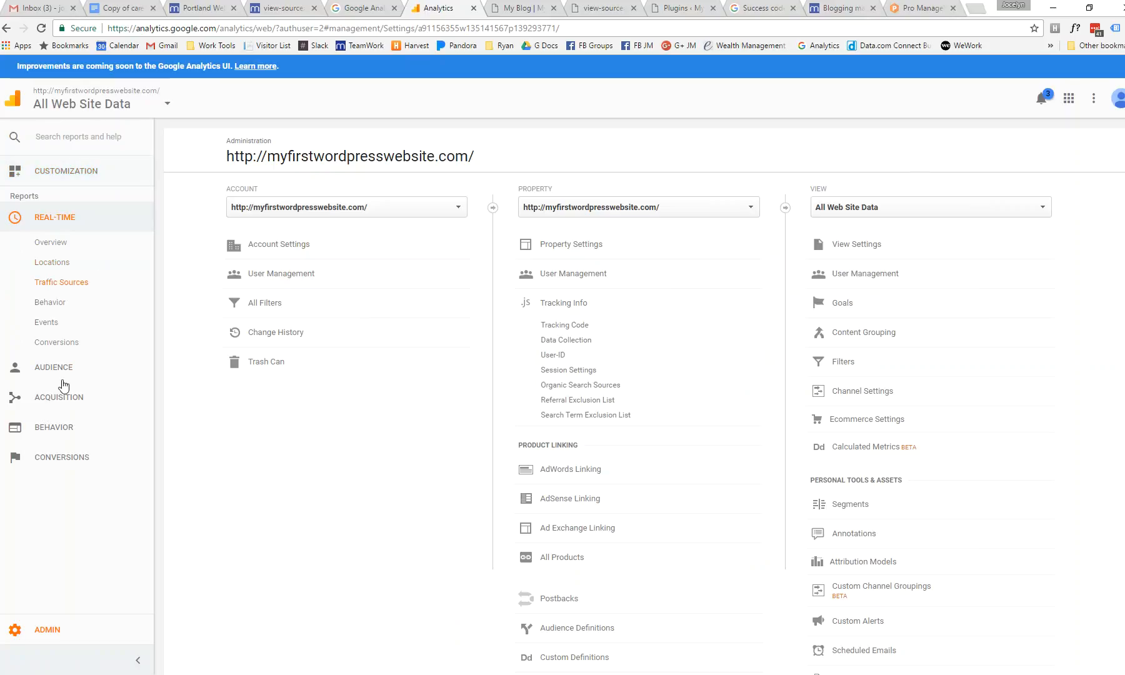
- Review the Real-Time Overview report showing 0 active users, then go to the Mozak Design site
click(57, 244)
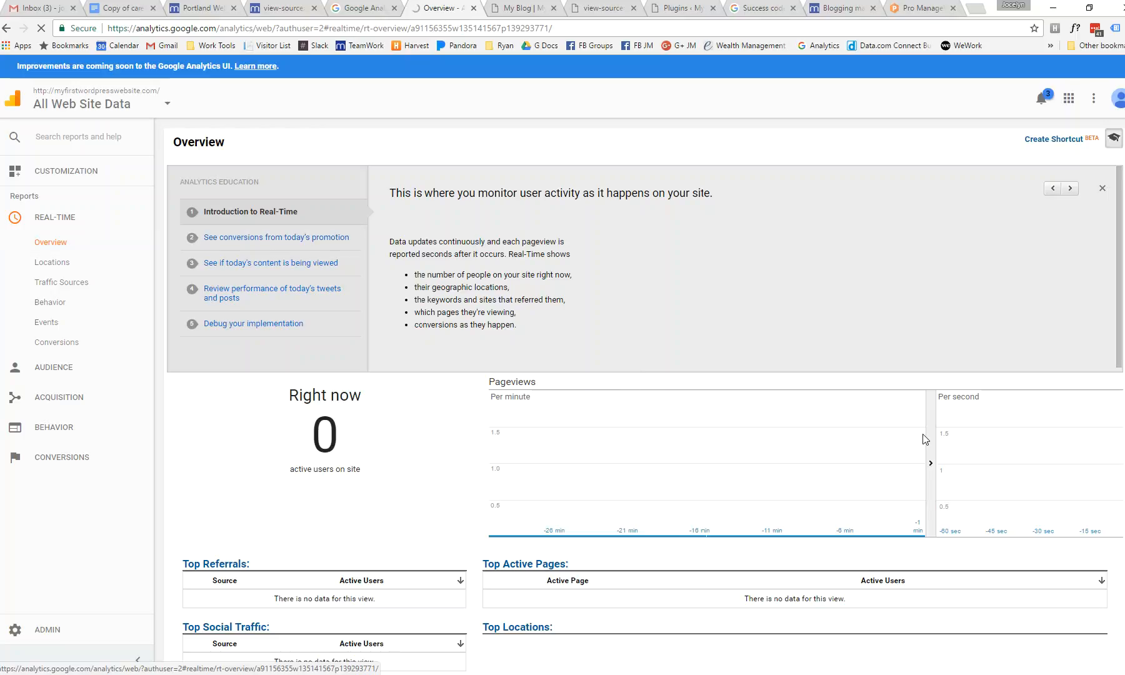
scroll(925, 439, down, 2)
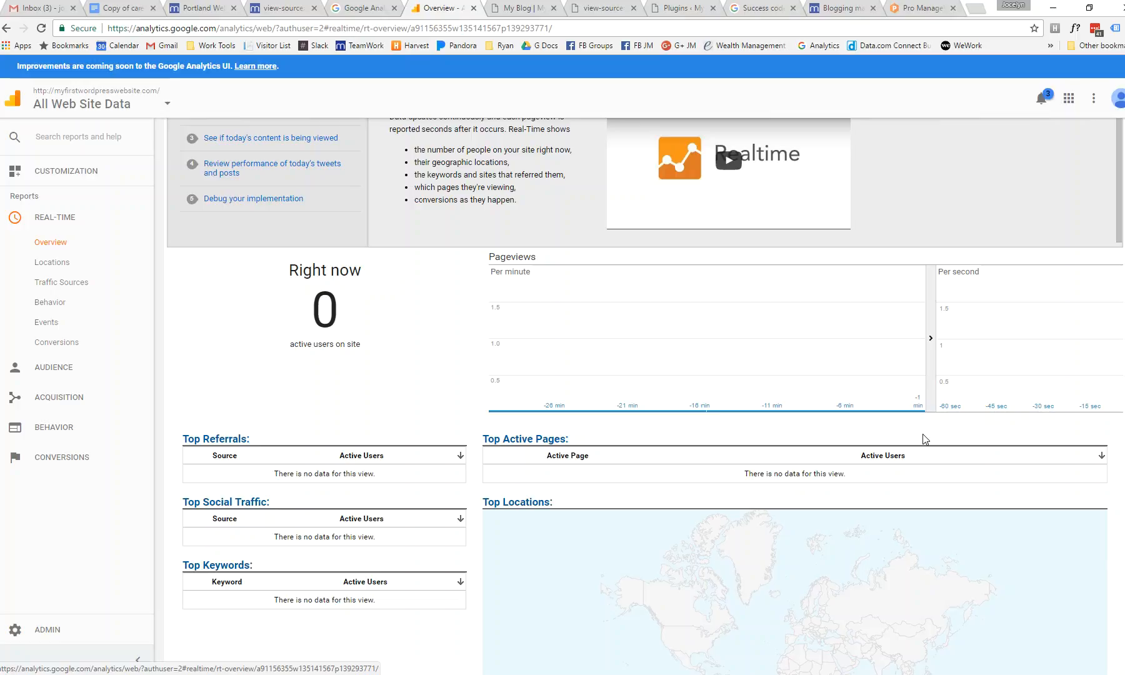
click(183, 7)
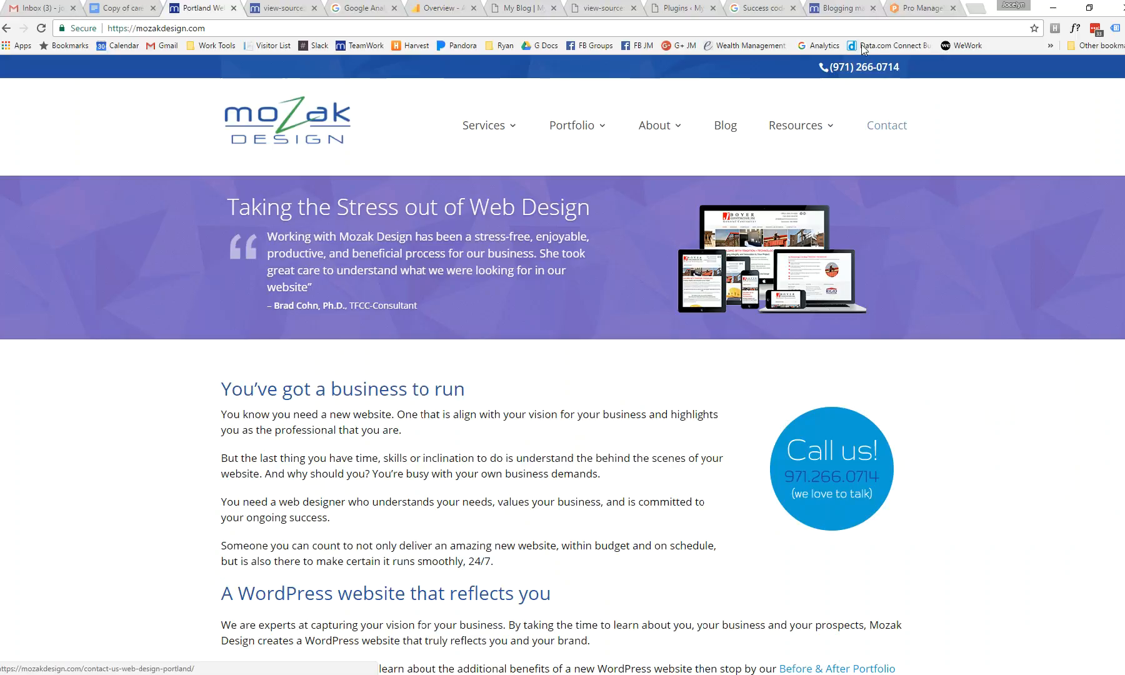
- Open 'Blogging made easy in 5 Simple Steps' from the Mozak Design Resources menu
mouse_move(800, 125)
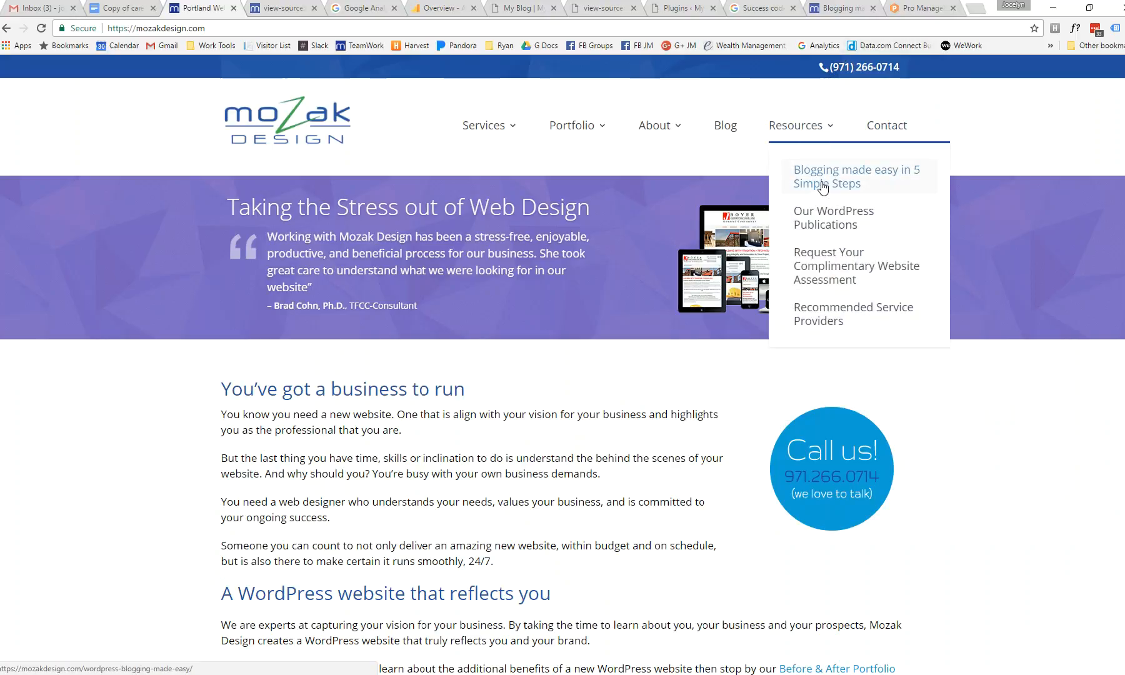
click(824, 185)
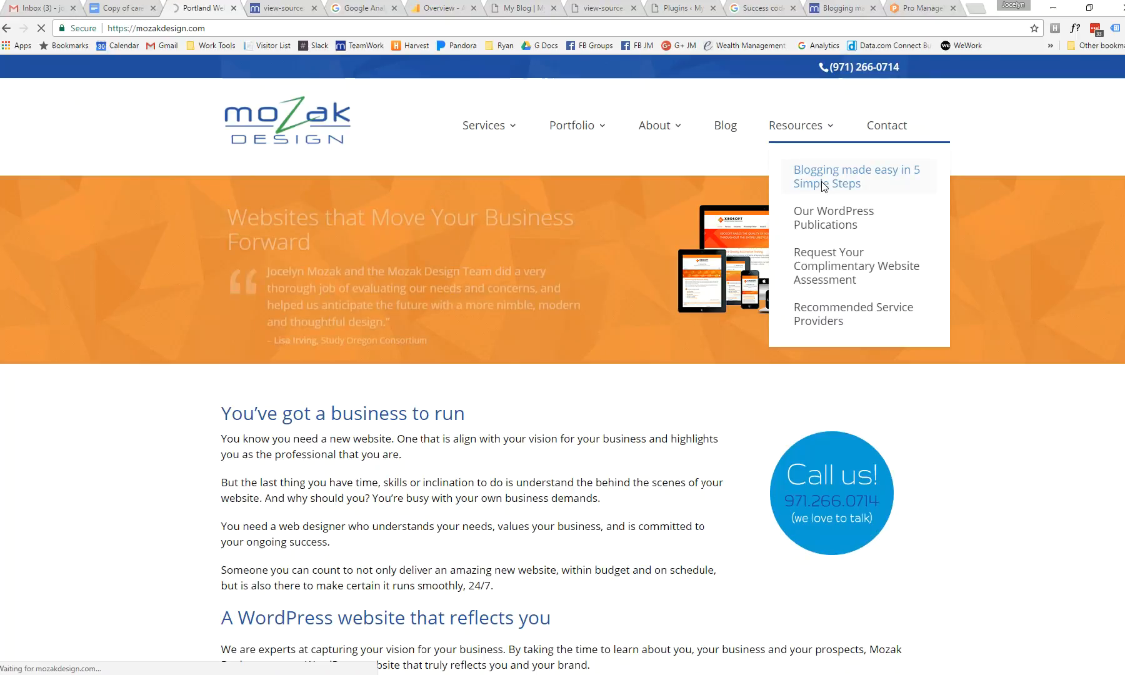